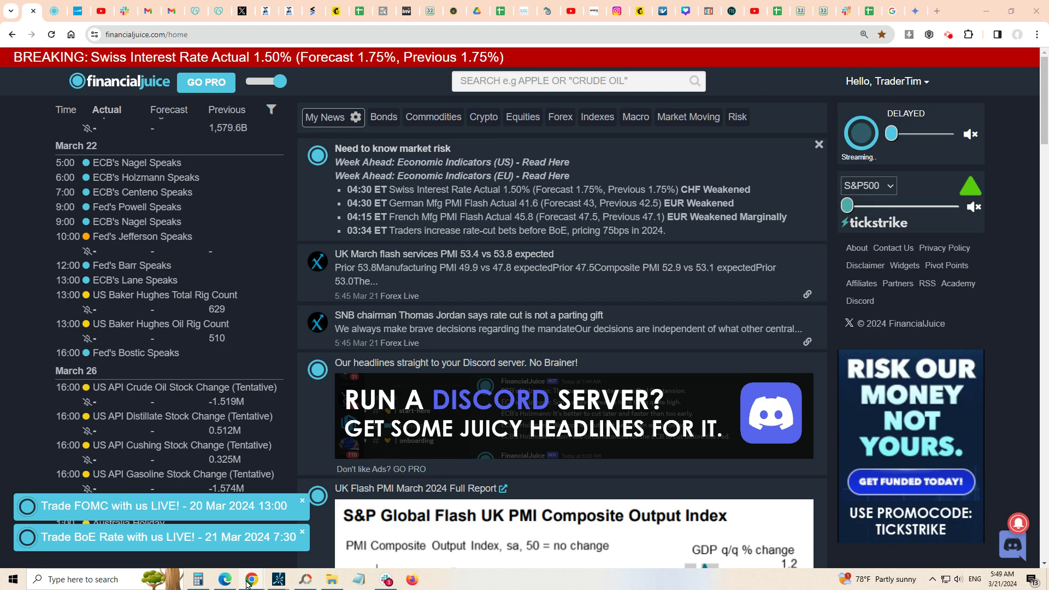
# Switch to the browser window with the research tabs and open the Google Sheets SPX price history
pyautogui.moveTo(251, 577)
pyautogui.click(434, 493)
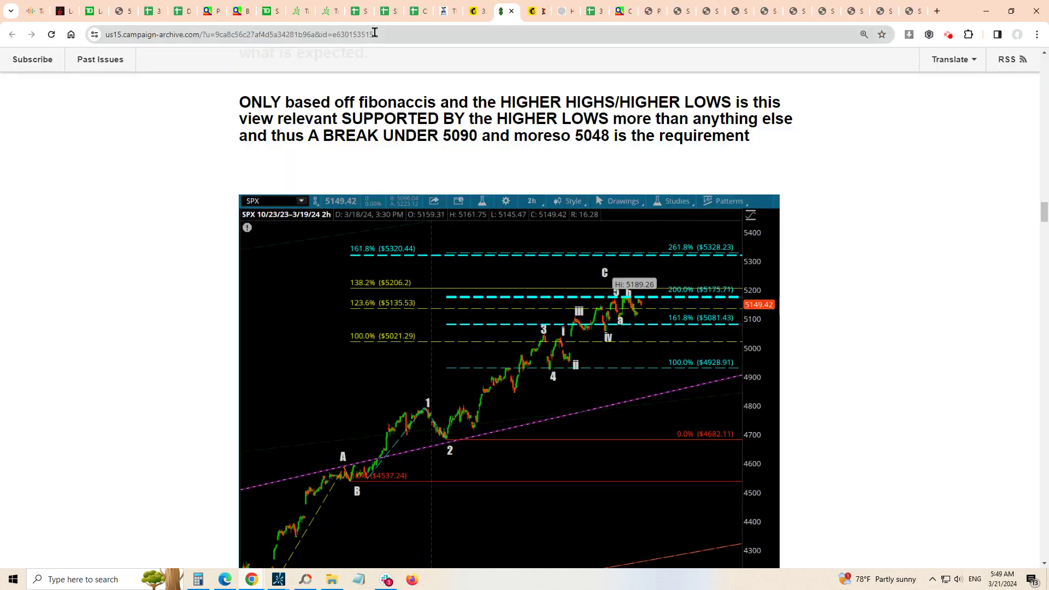
pyautogui.click(358, 12)
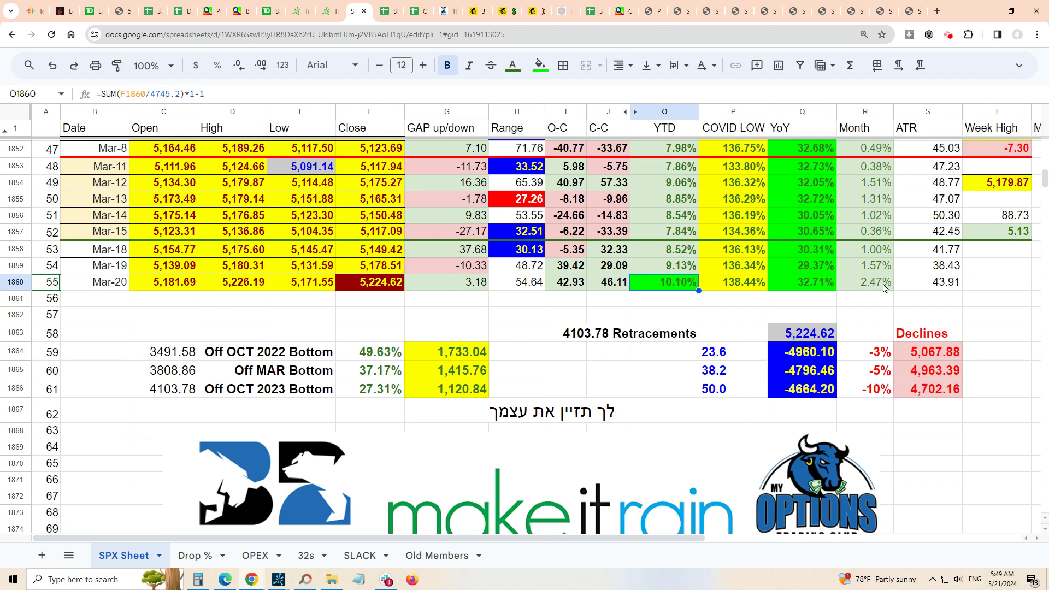
# Examine the daily SPX rows and percentage columns from Mar-20 back to late November, returning to the start of January
pyautogui.scroll(3, 874, 278)
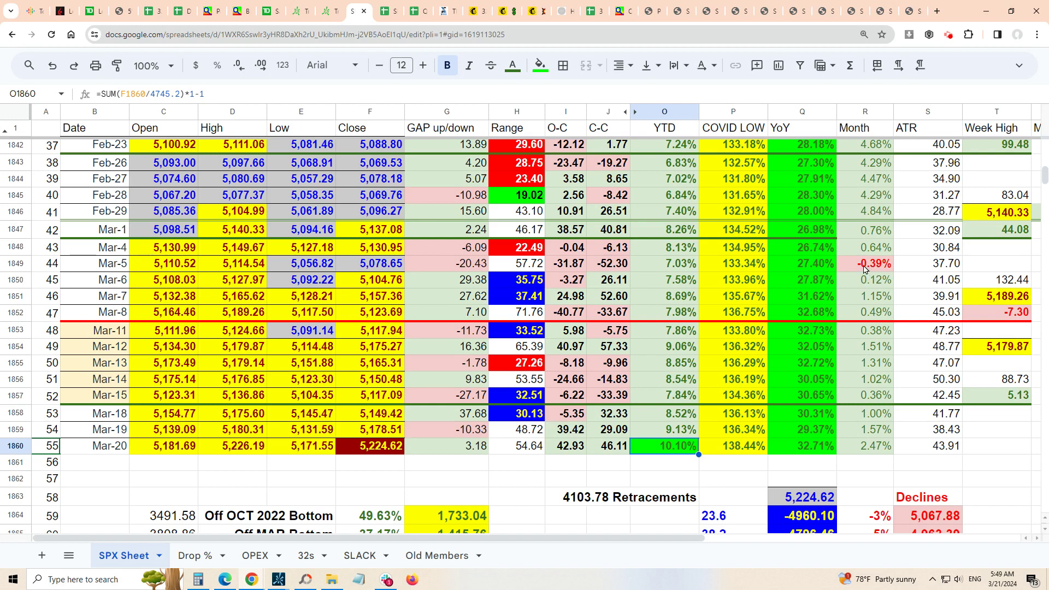
pyautogui.scroll(7, 866, 269)
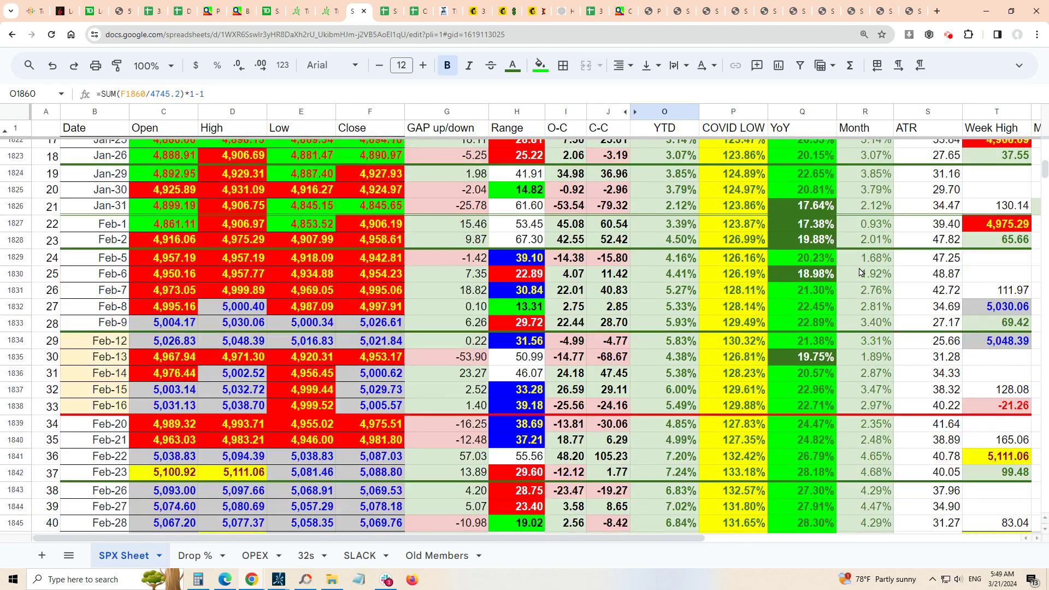
pyautogui.scroll(5, 861, 272)
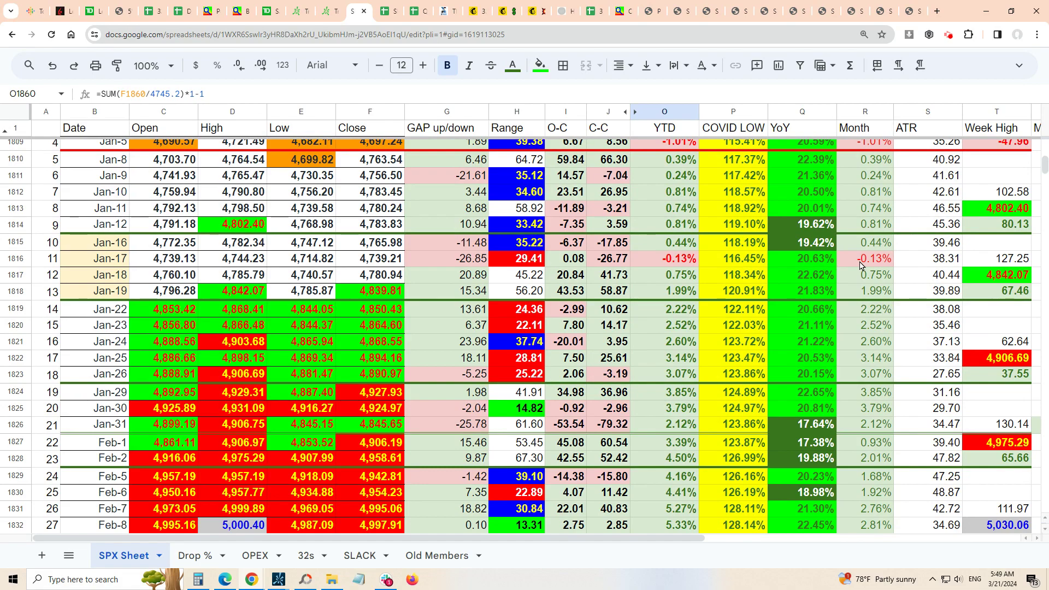
pyautogui.scroll(3, 860, 266)
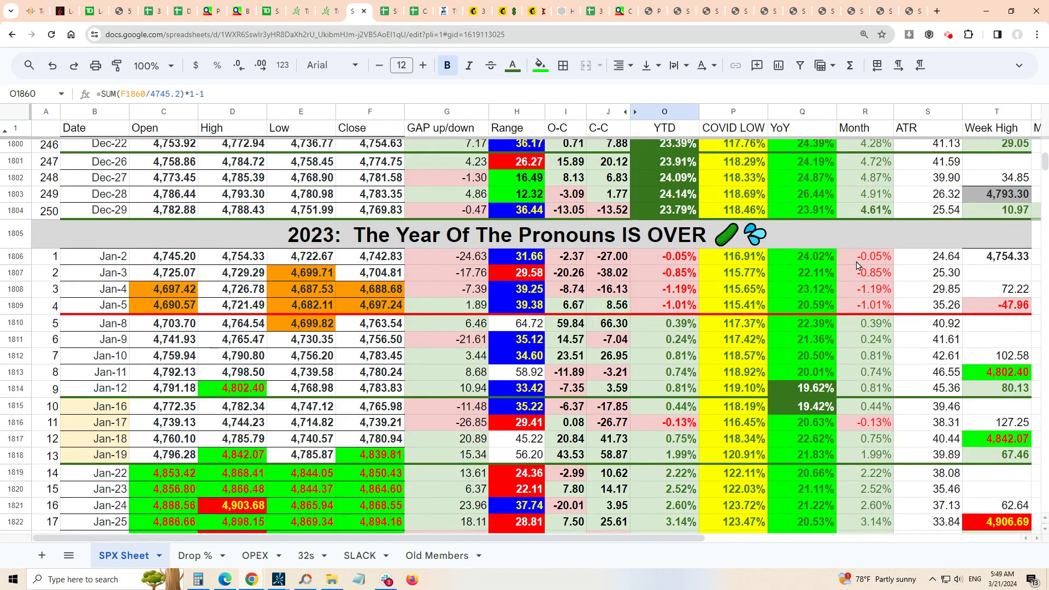
pyautogui.scroll(4, 443, 272)
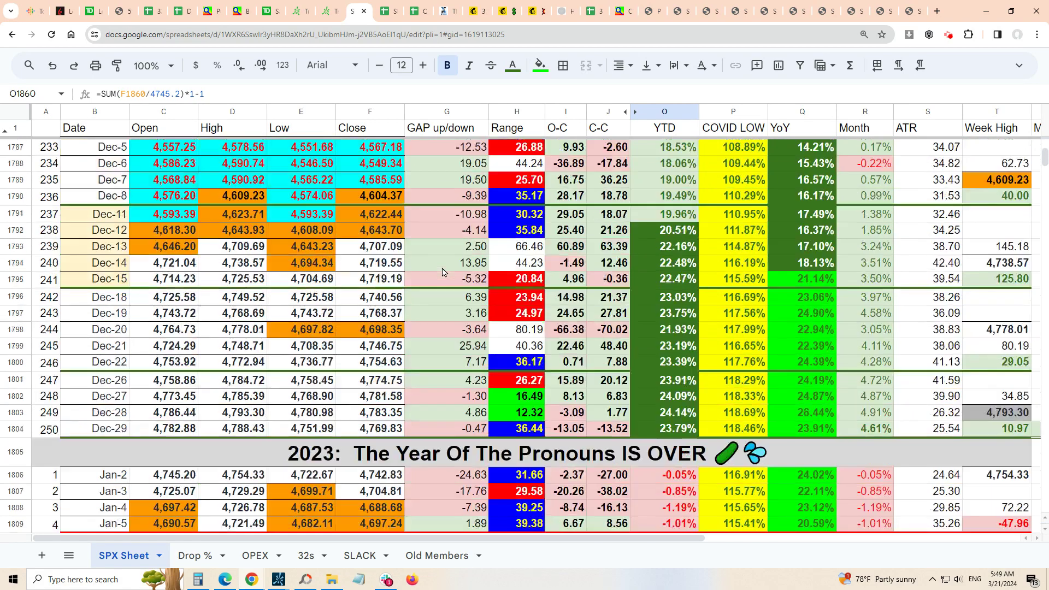
pyautogui.scroll(2, 443, 272)
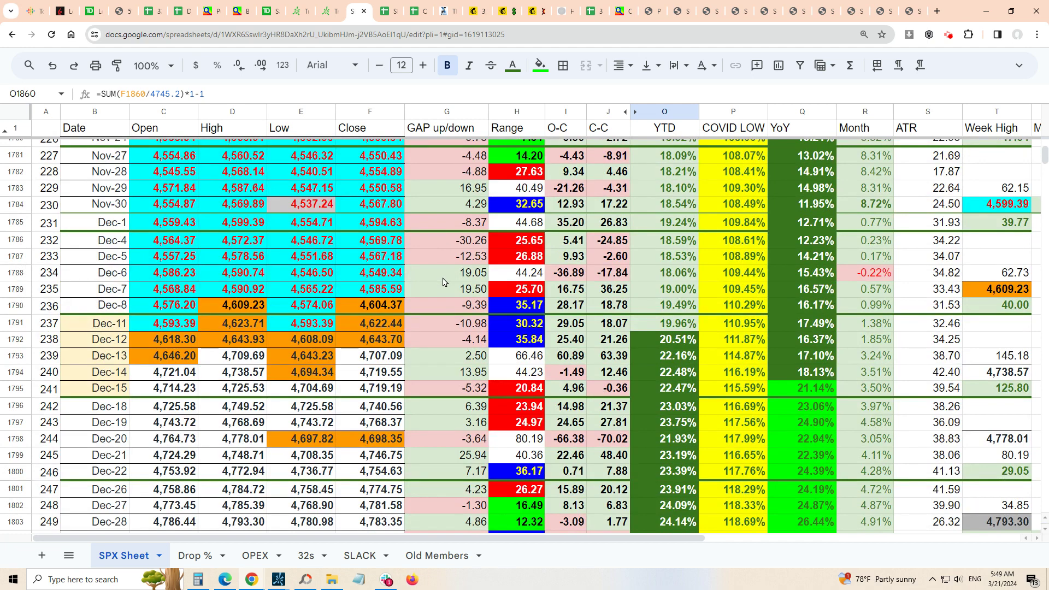
pyautogui.scroll(-3, 442, 282)
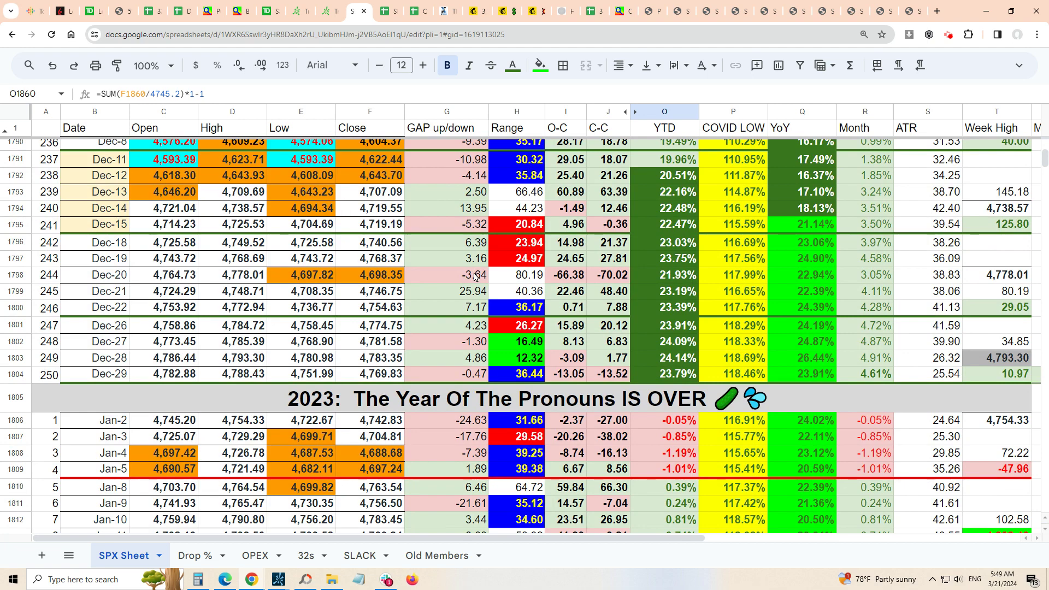
pyautogui.scroll(-5, 458, 241)
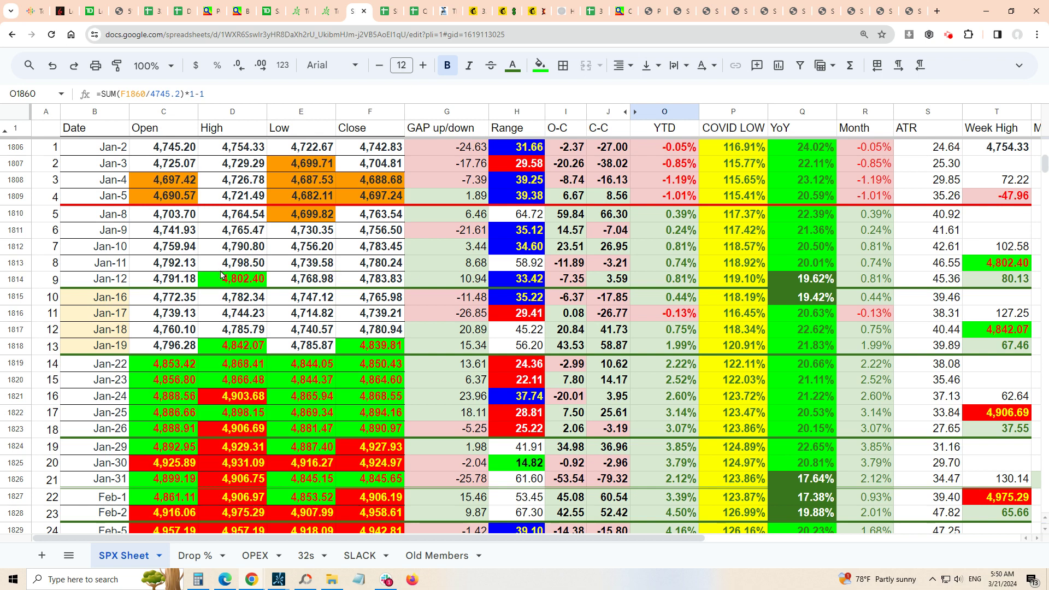
# Check the Jan-11 and Jan-12 highs against the Jan-16 and Jan-17 lows
pyautogui.moveTo(226, 269); pyautogui.dragTo(231, 283)
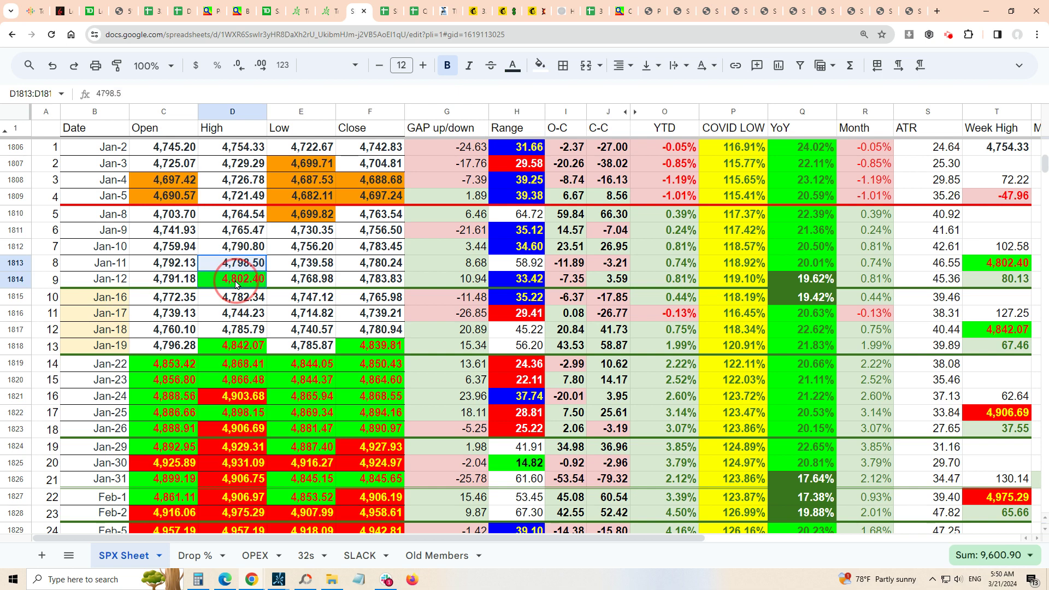
pyautogui.click(310, 300)
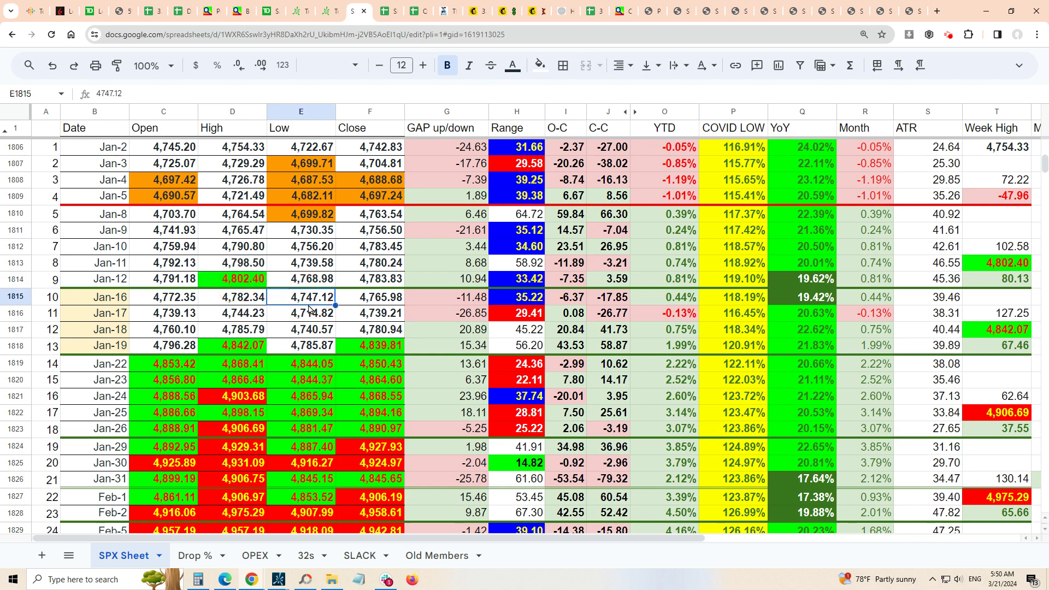
pyautogui.click(309, 316)
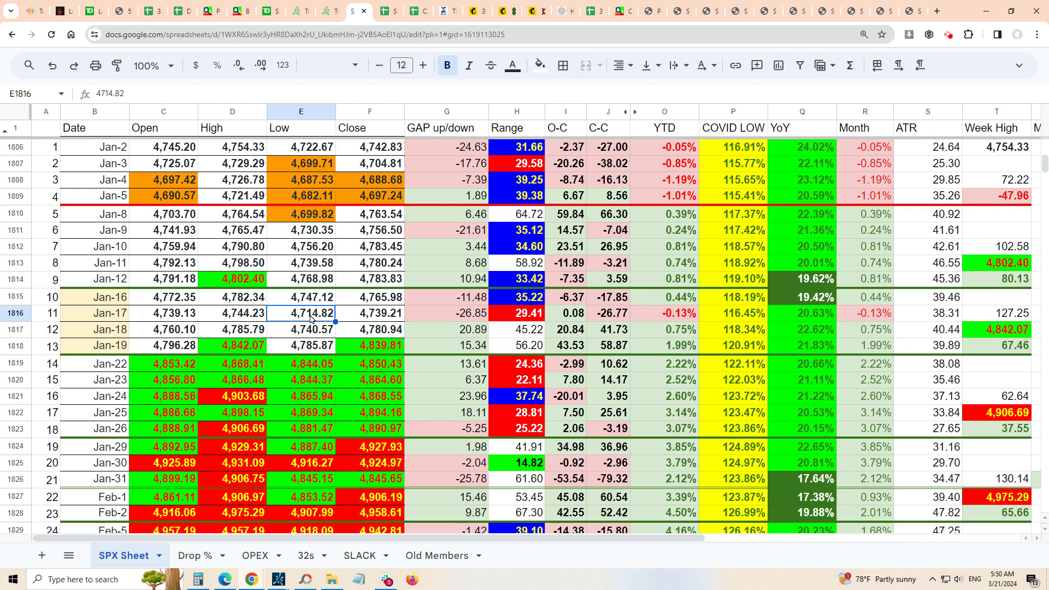
# Check the Jan-24 high, the Jan-25 low, and the Jan-31 low, gap, close-to-close change and close
pyautogui.scroll(-3, 358, 314)
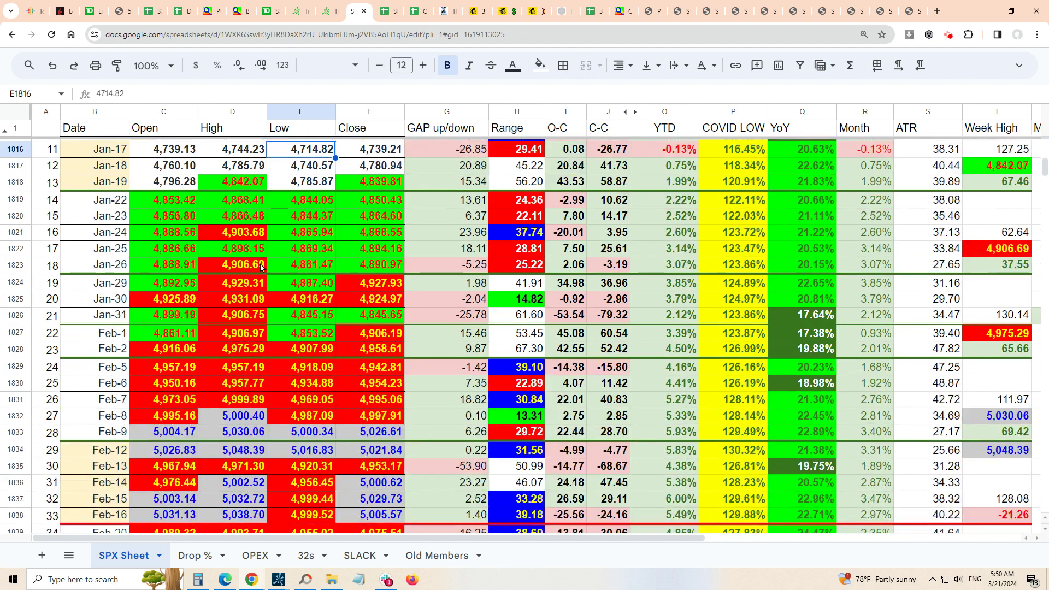
pyautogui.click(231, 238)
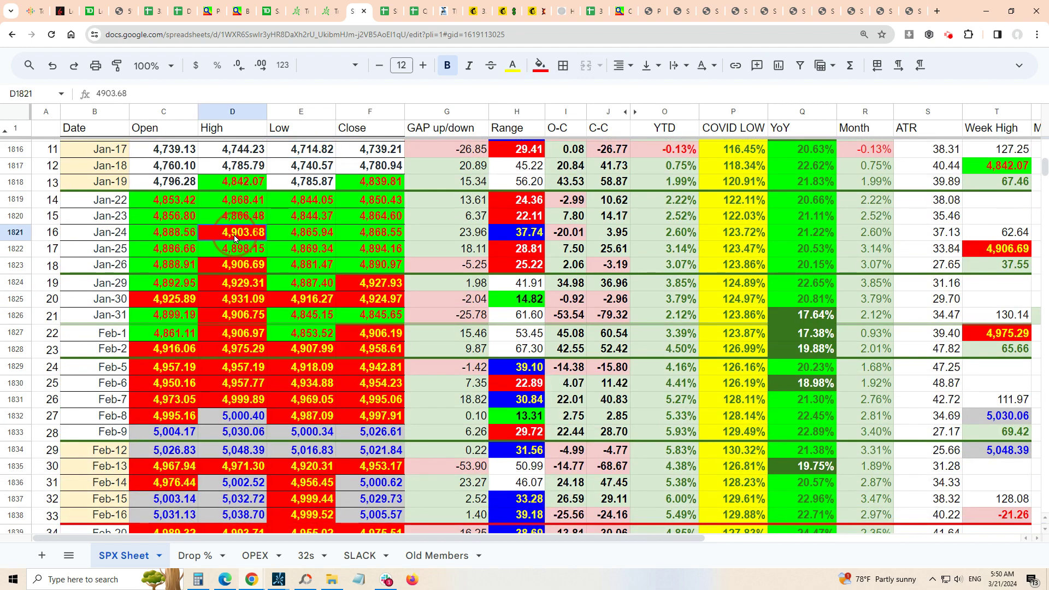
pyautogui.click(299, 257)
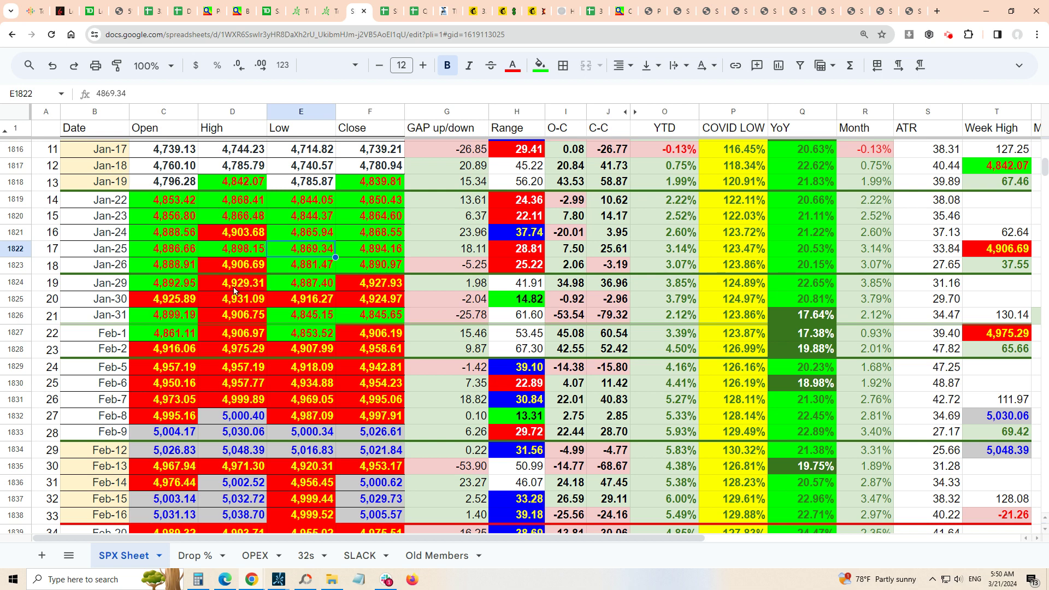
pyautogui.click(305, 317)
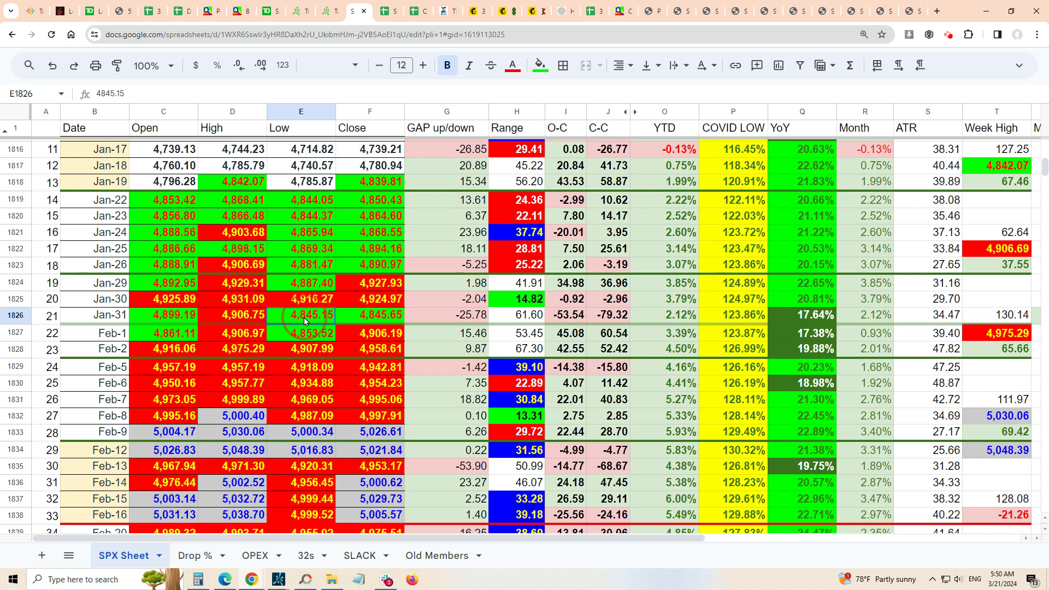
pyautogui.click(475, 322)
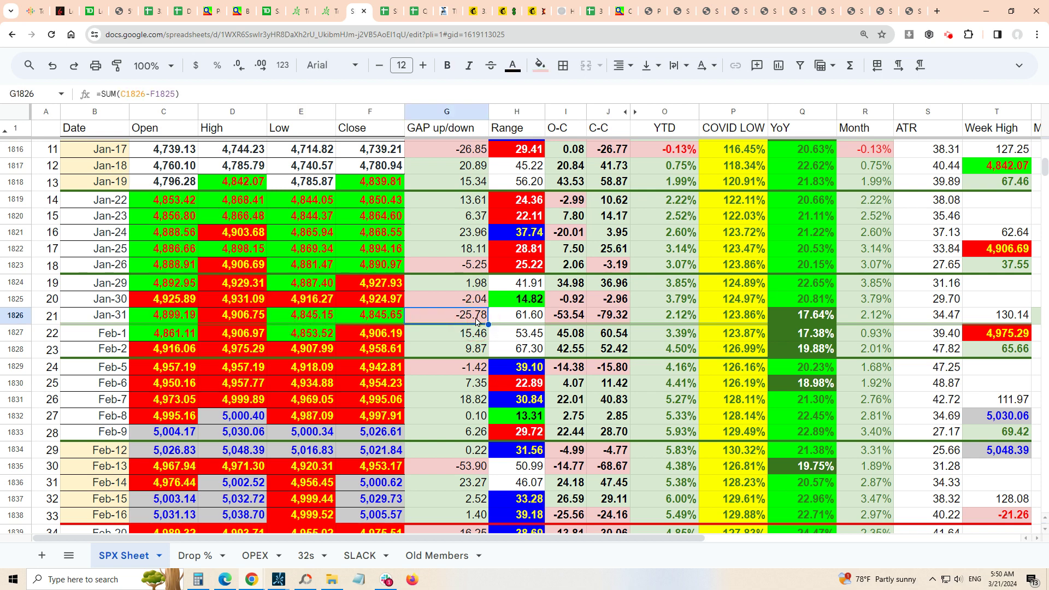
pyautogui.click(616, 323)
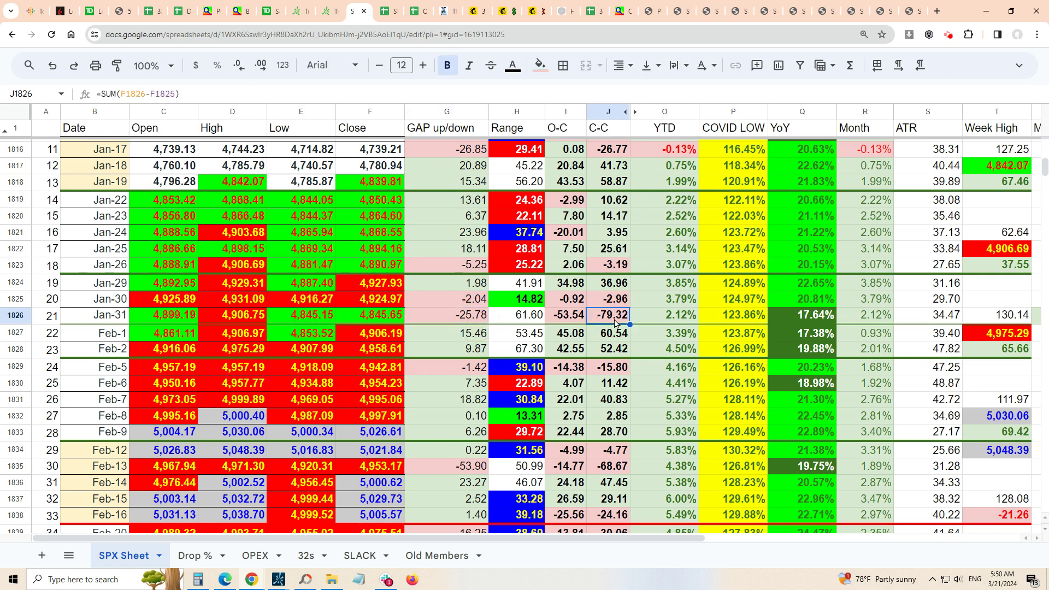
pyautogui.click(376, 318)
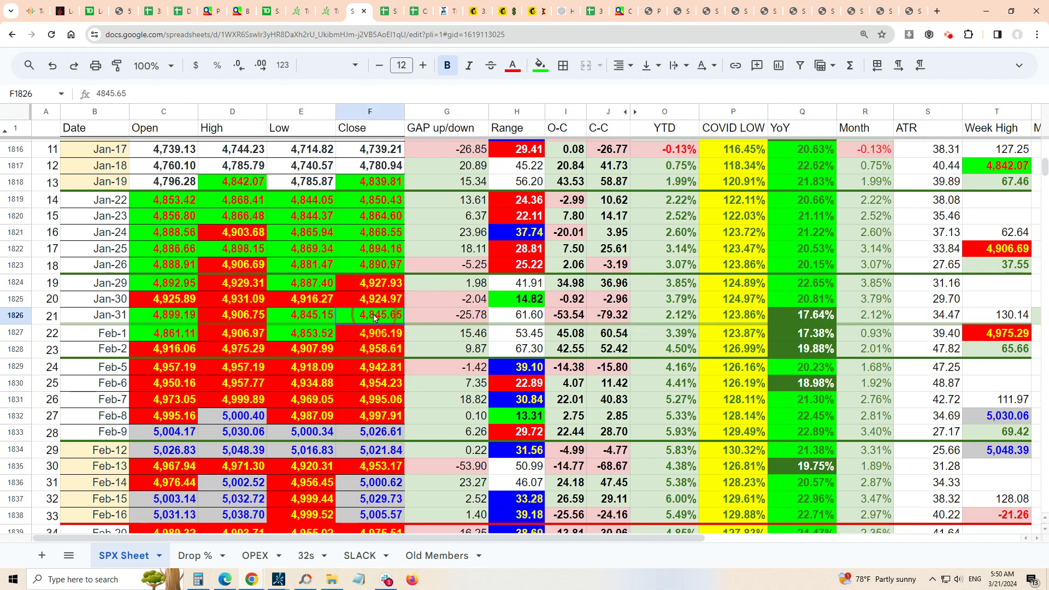
pyautogui.click(320, 318)
# Check the Feb-8 high and low, the Feb-13 low and the Feb-23 high
pyautogui.scroll(-2, 320, 318)
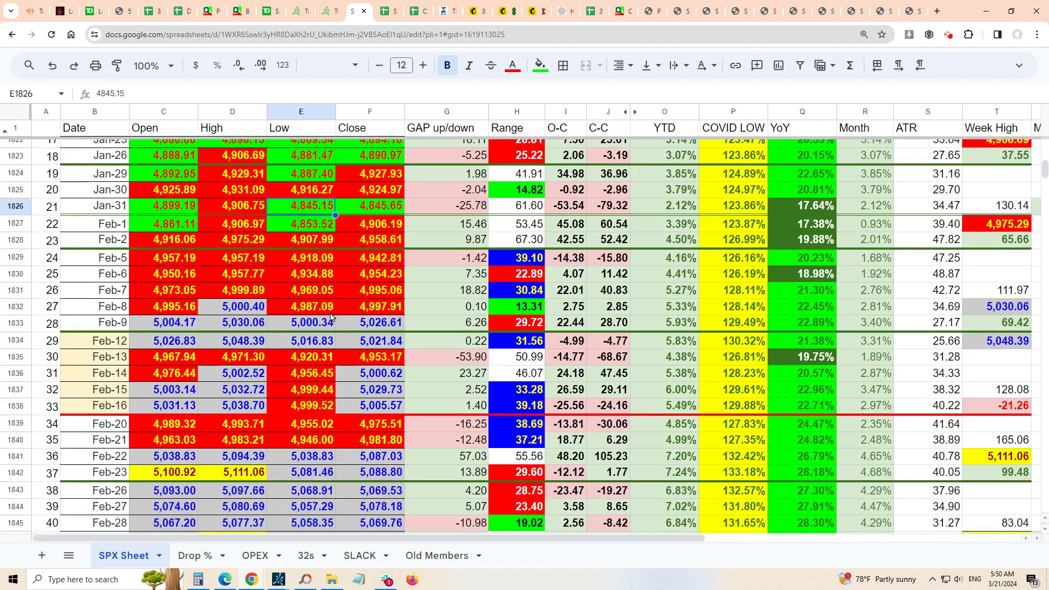
pyautogui.click(228, 310)
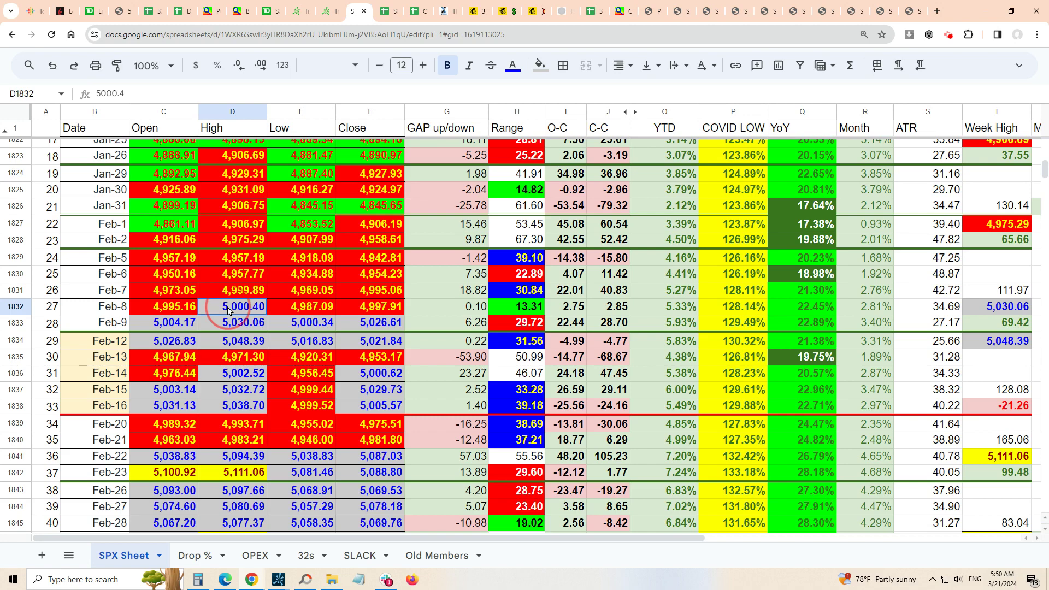
pyautogui.click(316, 308)
pyautogui.scroll(-1, 249, 305)
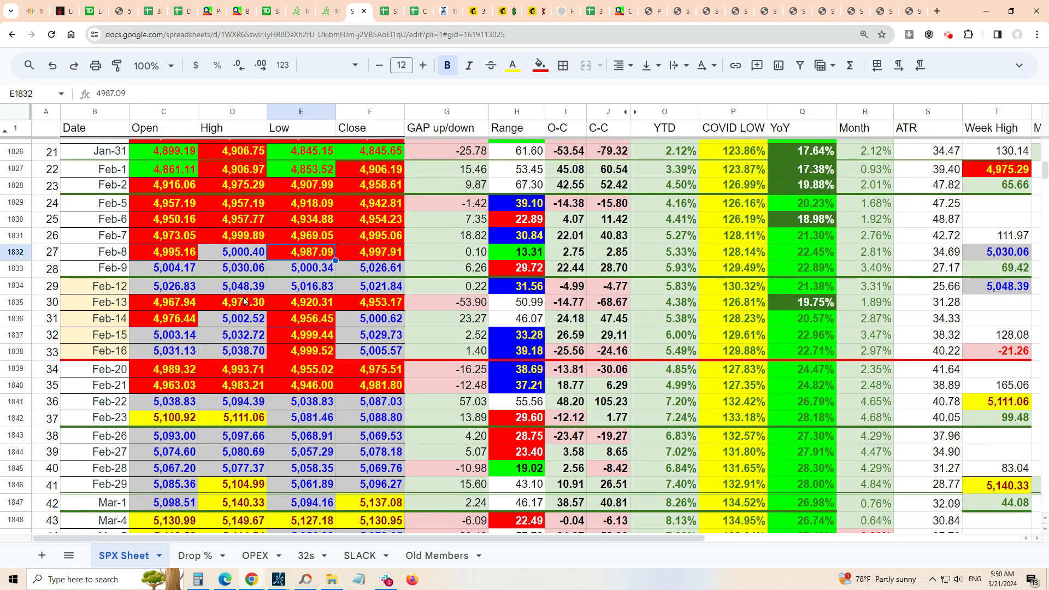
pyautogui.click(302, 304)
pyautogui.click(303, 305)
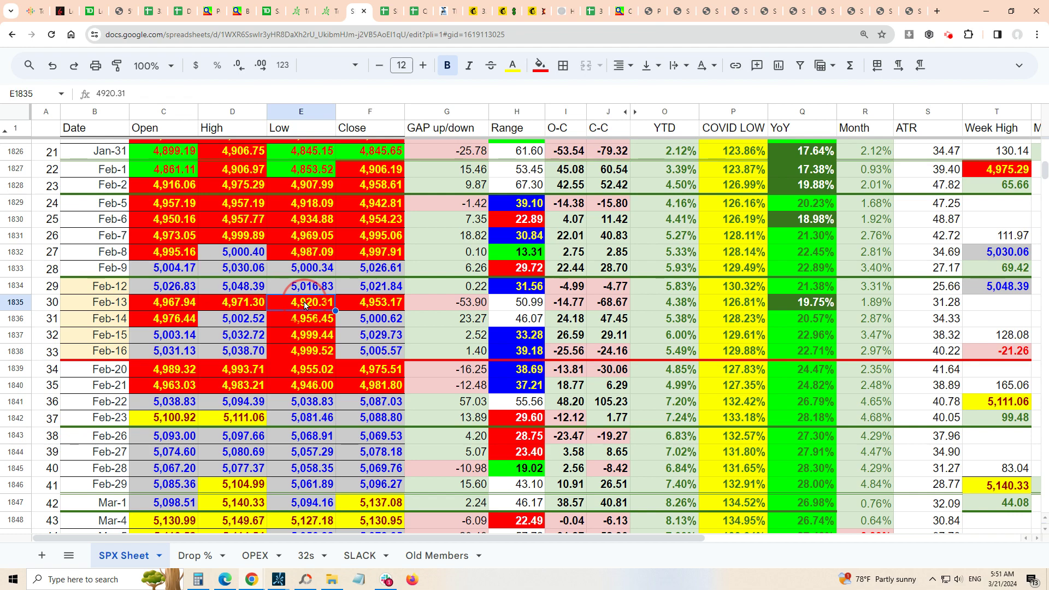
pyautogui.scroll(-3, 304, 305)
pyautogui.click(236, 260)
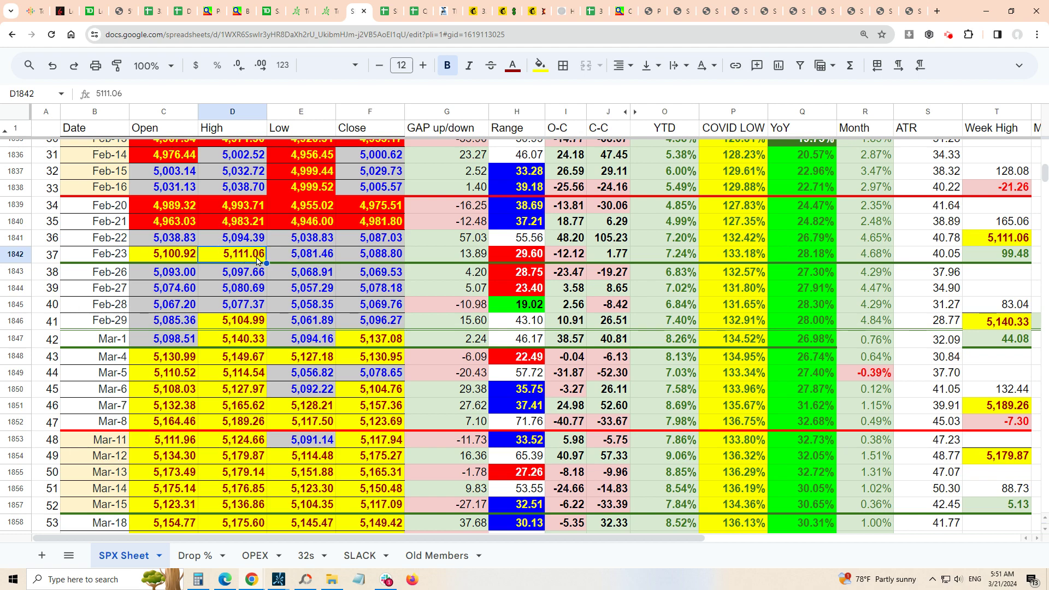
# Format the Mar-20 High cell D1860 with a dark red fill and yellow text
pyautogui.scroll(-1, 332, 290)
pyautogui.scroll(-1, 332, 290)
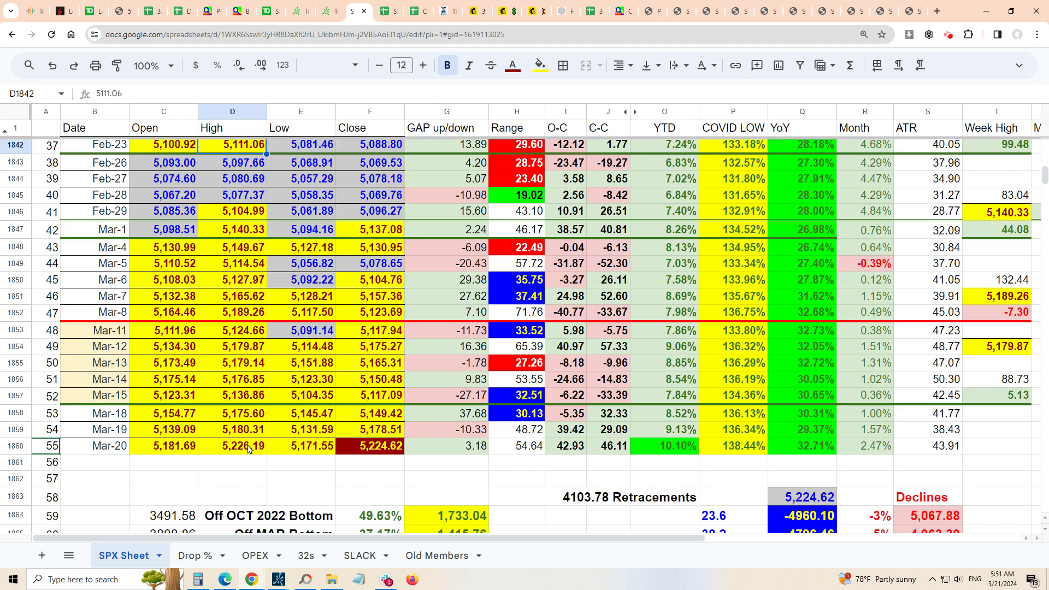
pyautogui.hotkey('ctrl', 'Down')
pyautogui.click(541, 65)
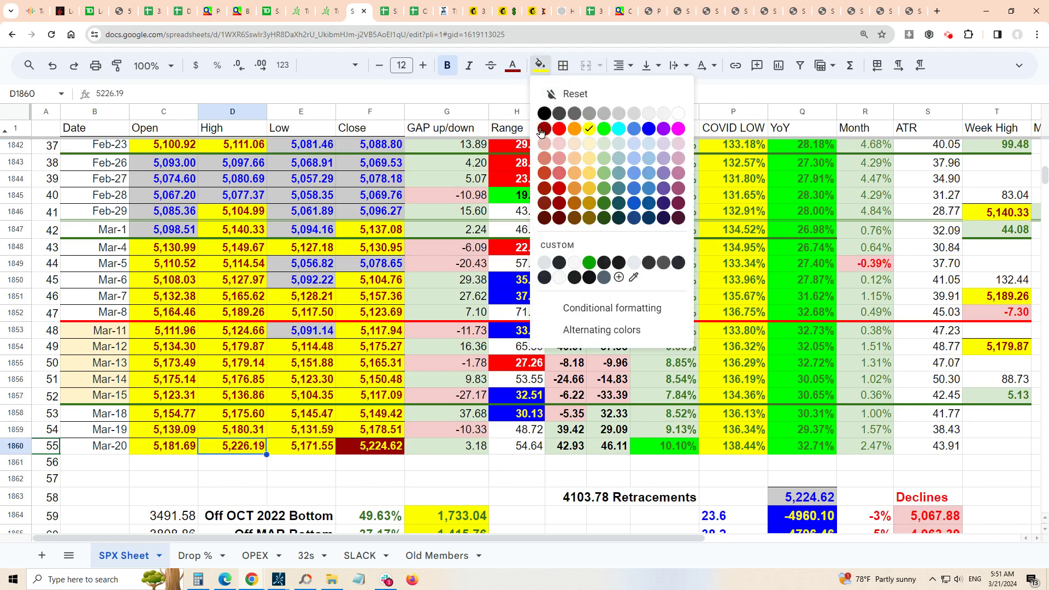
pyautogui.click(544, 138)
pyautogui.click(513, 65)
pyautogui.click(562, 122)
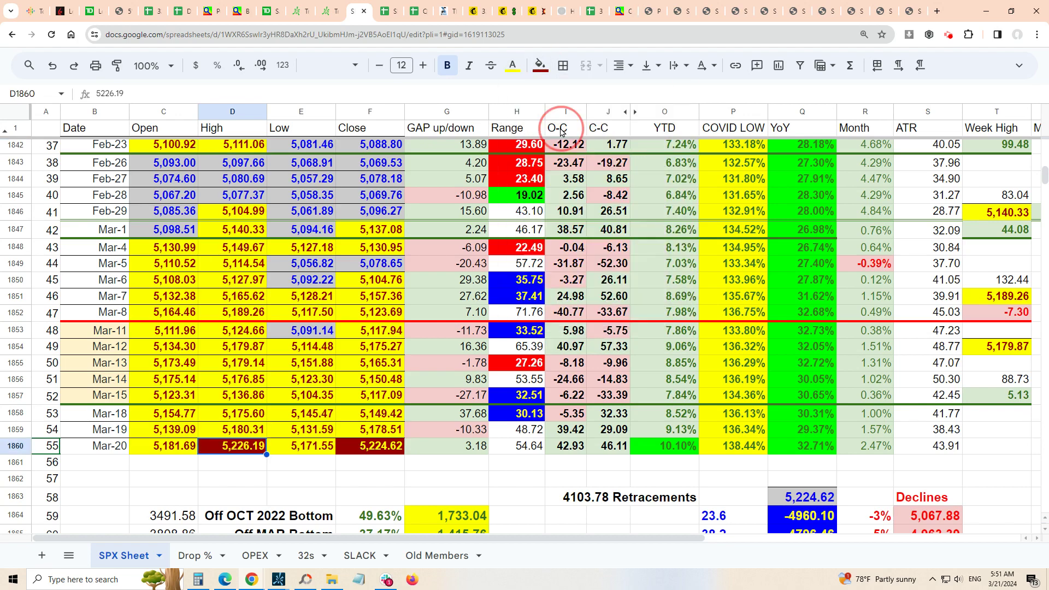
pyautogui.click(228, 463)
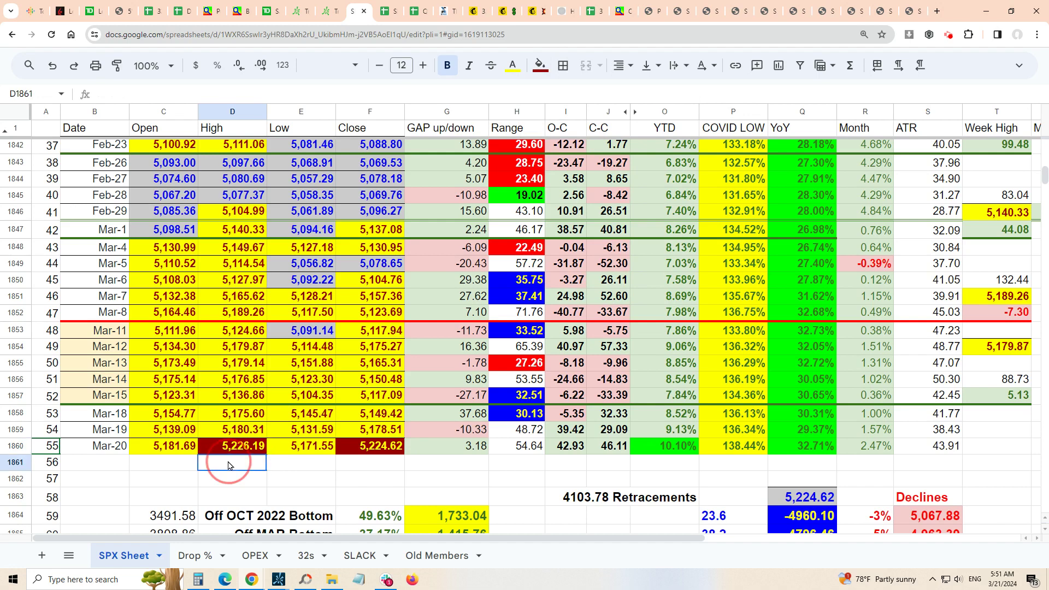
pyautogui.click(237, 450)
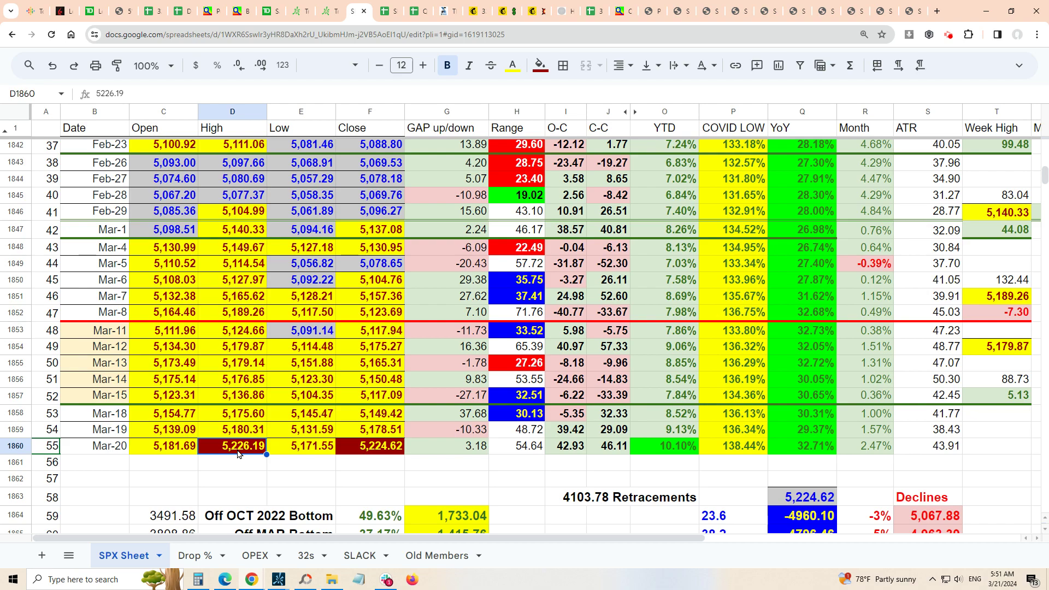
# Review the colour-coded price levels from the Mar-20 row back to early January and return to the latest rows
pyautogui.scroll(7, 276, 390)
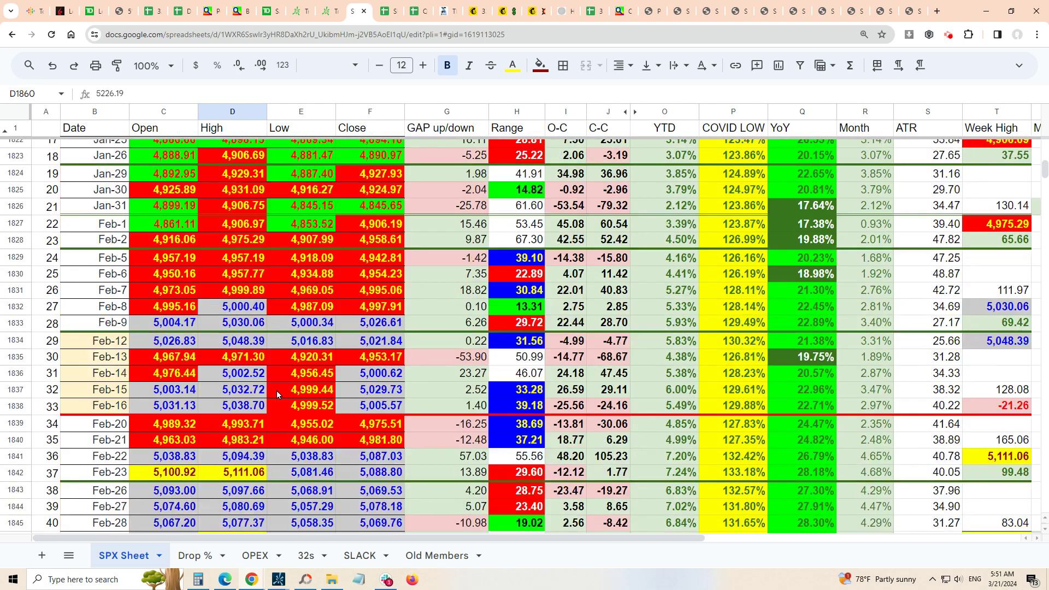
pyautogui.scroll(4, 330, 382)
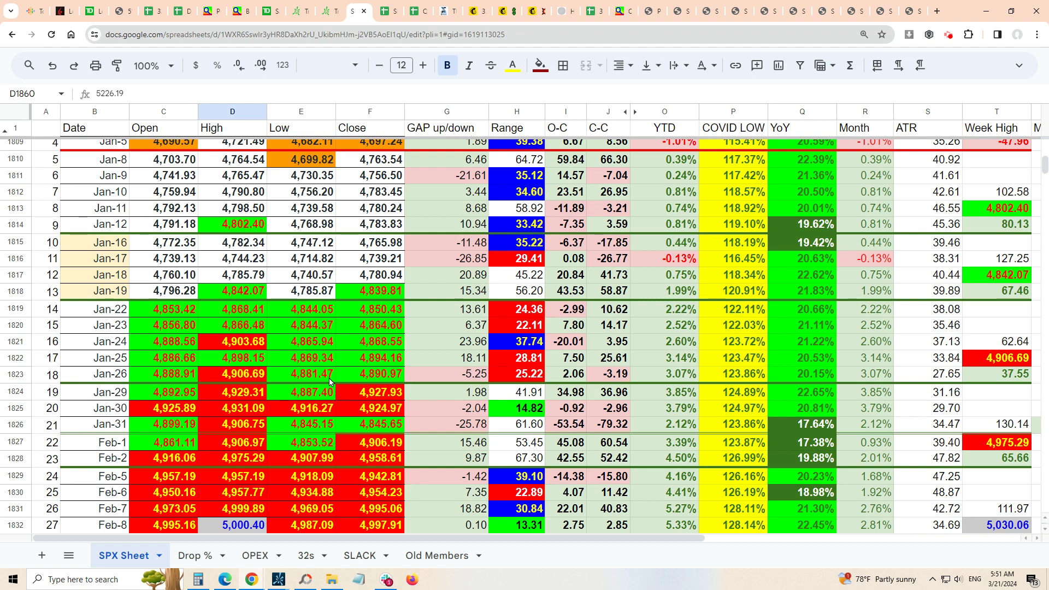
pyautogui.scroll(-12, 330, 382)
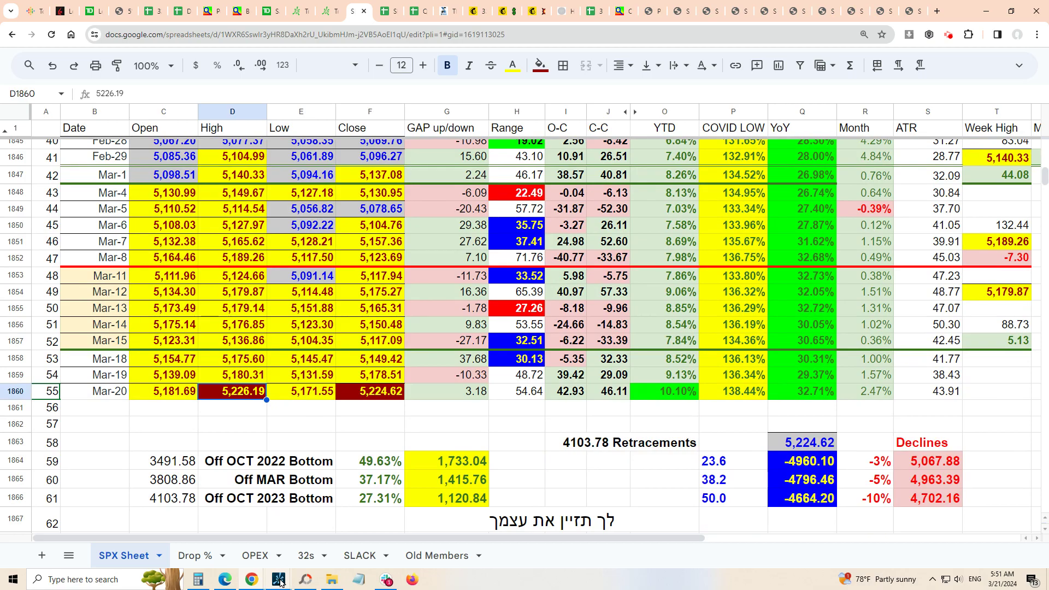
# Switch to the thinkorswim SPX chart and set its timeframe to 20 days with 1-hour bars
pyautogui.moveTo(281, 583)
pyautogui.click(563, 544)
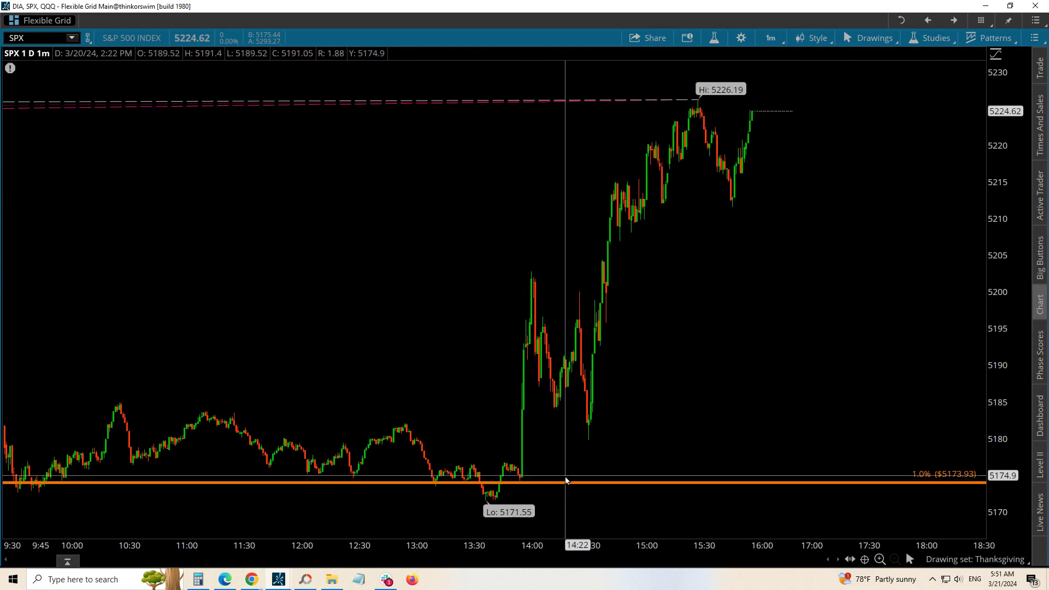
pyautogui.click(771, 37)
pyautogui.click(745, 238)
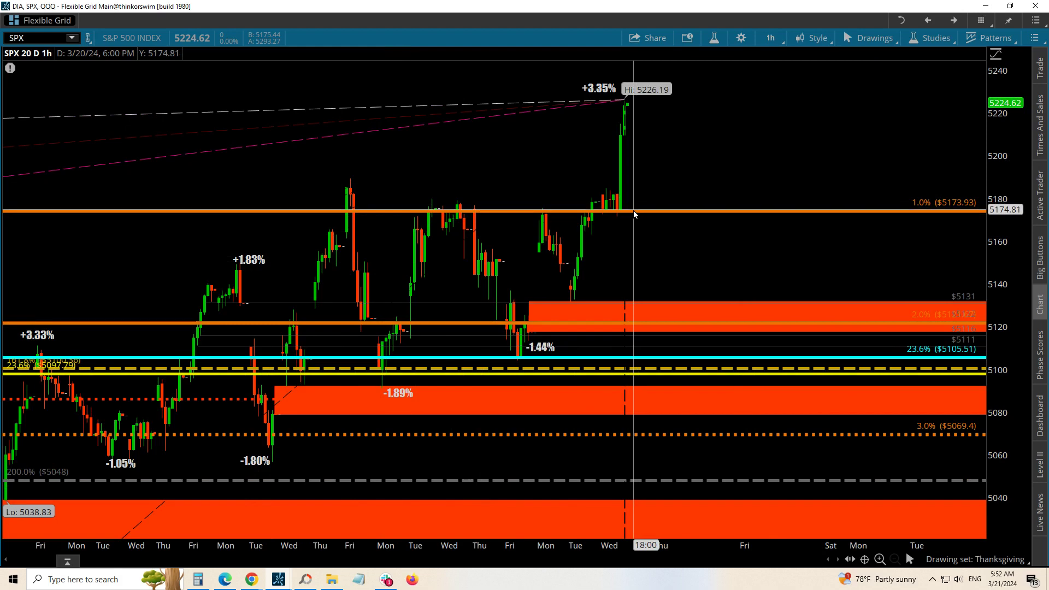
# Set the SPX chart to 180 days with 6-hour bars and load the webpage drawing set
pyautogui.moveTo(634, 214)
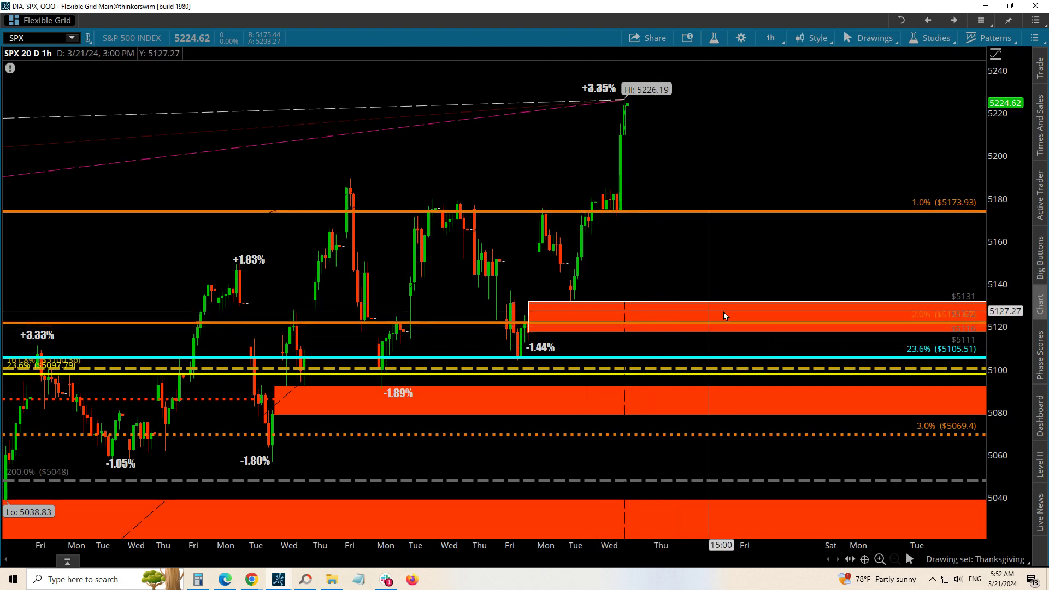
pyautogui.click(772, 35)
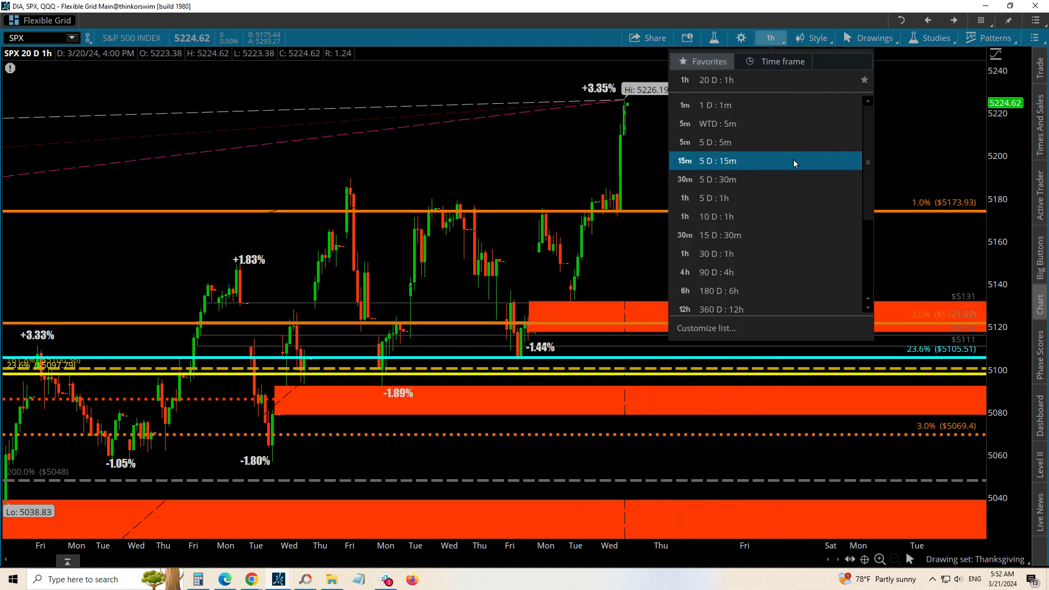
pyautogui.click(776, 241)
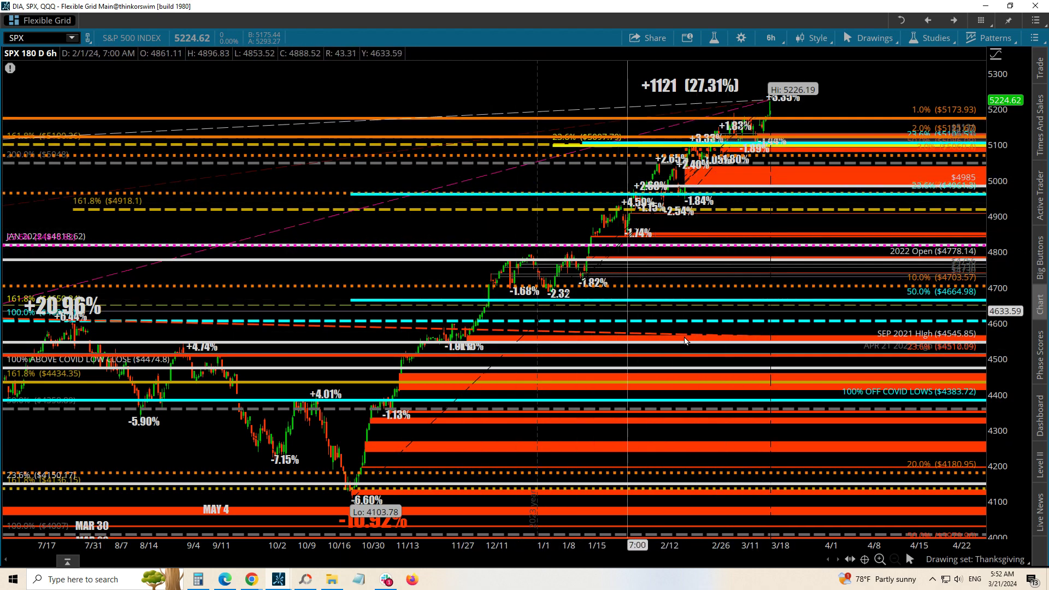
pyautogui.click(957, 561)
pyautogui.moveTo(933, 462)
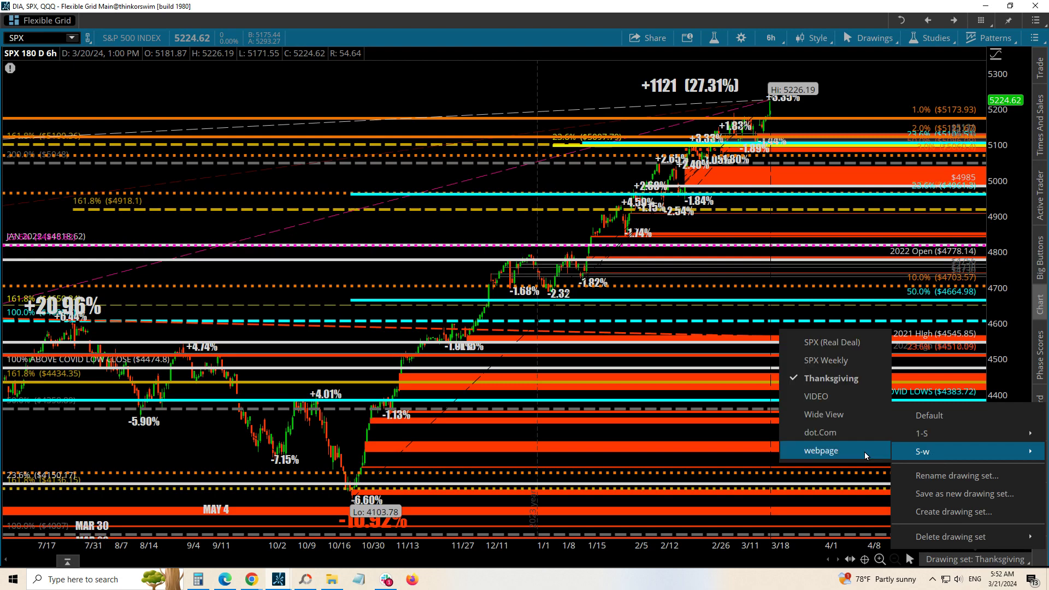
pyautogui.click(837, 456)
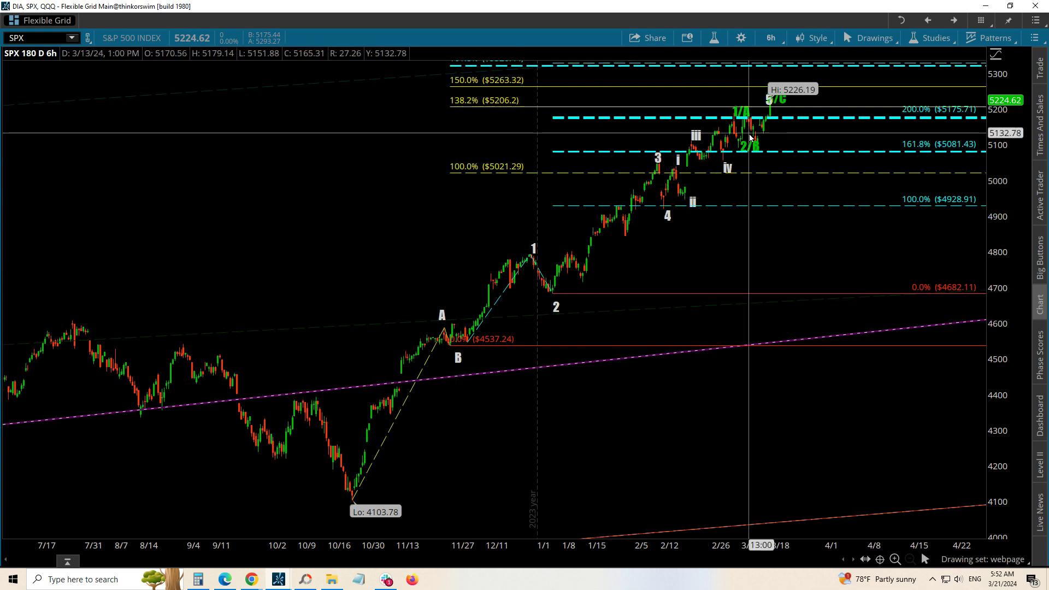
# Inspect the properties of the cyan Fibonacci extension at its 200% level and close them without changes
pyautogui.rightClick(808, 118)
pyautogui.click(858, 132)
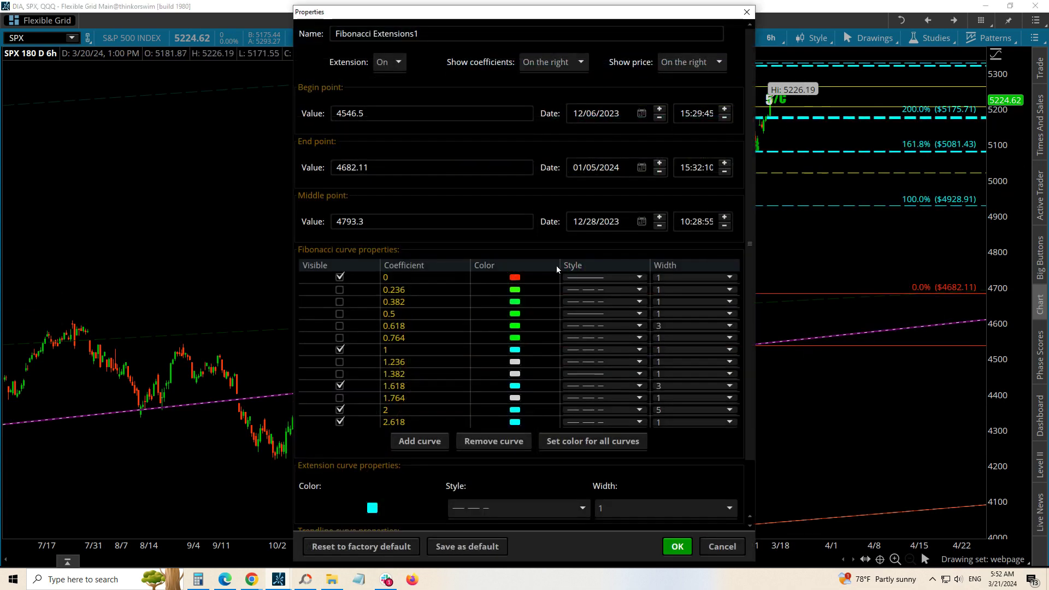
pyautogui.click(722, 547)
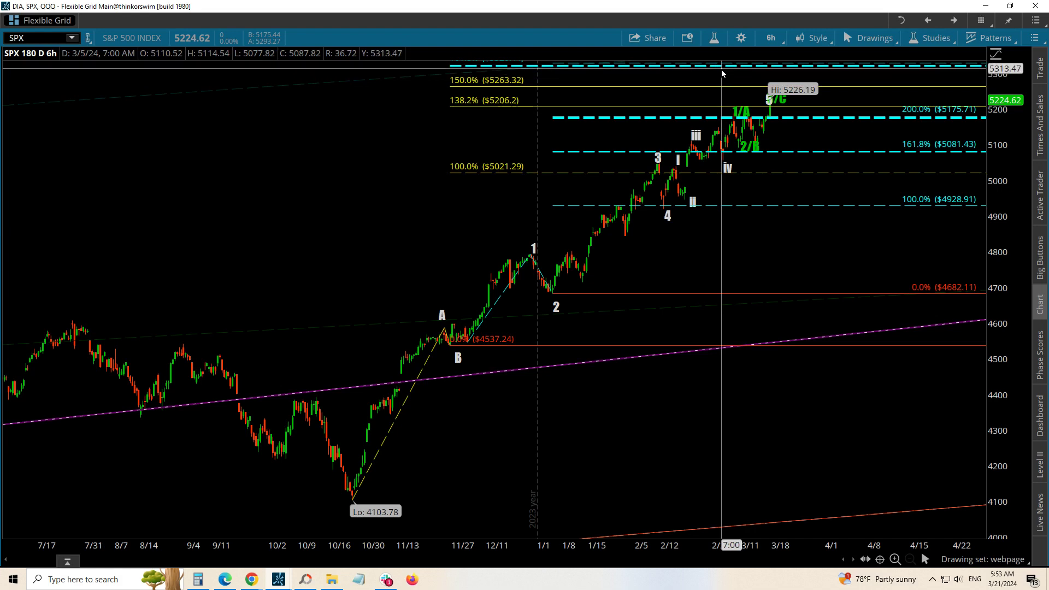
pyautogui.moveTo(722, 73)
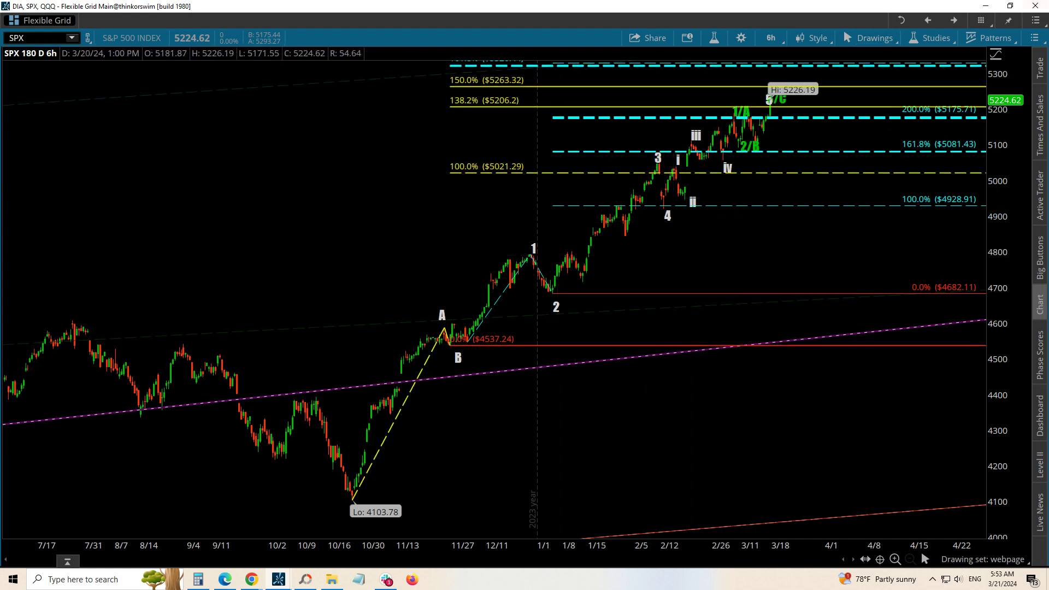
# Bring up the Active Trader futures charts, check the /ES chart around its 261.8% level, and return to the SPX chart
pyautogui.hotkey('alt', 'Tab')
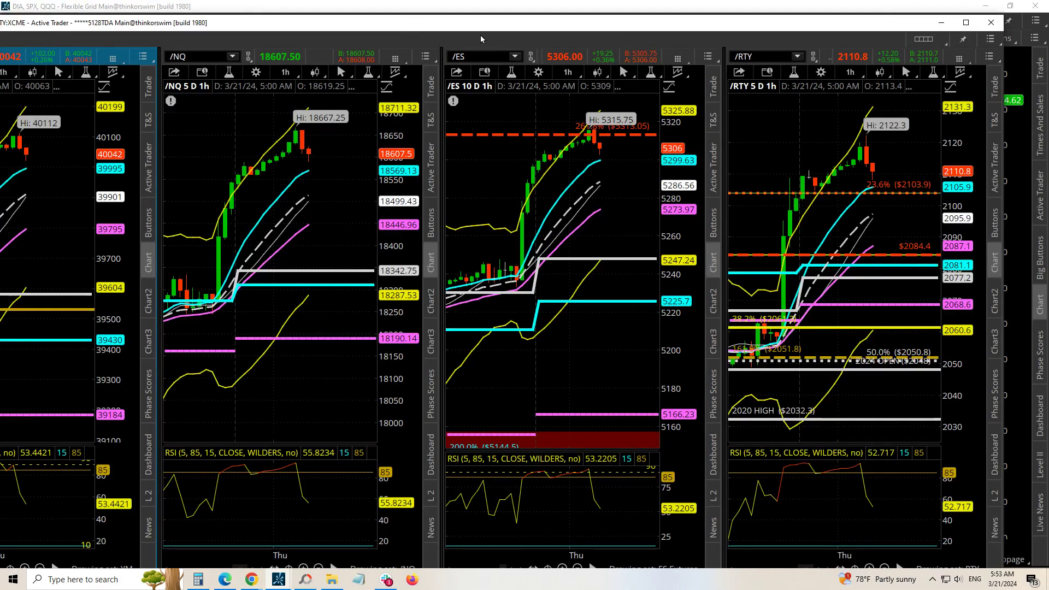
pyautogui.doubleClick(505, 28)
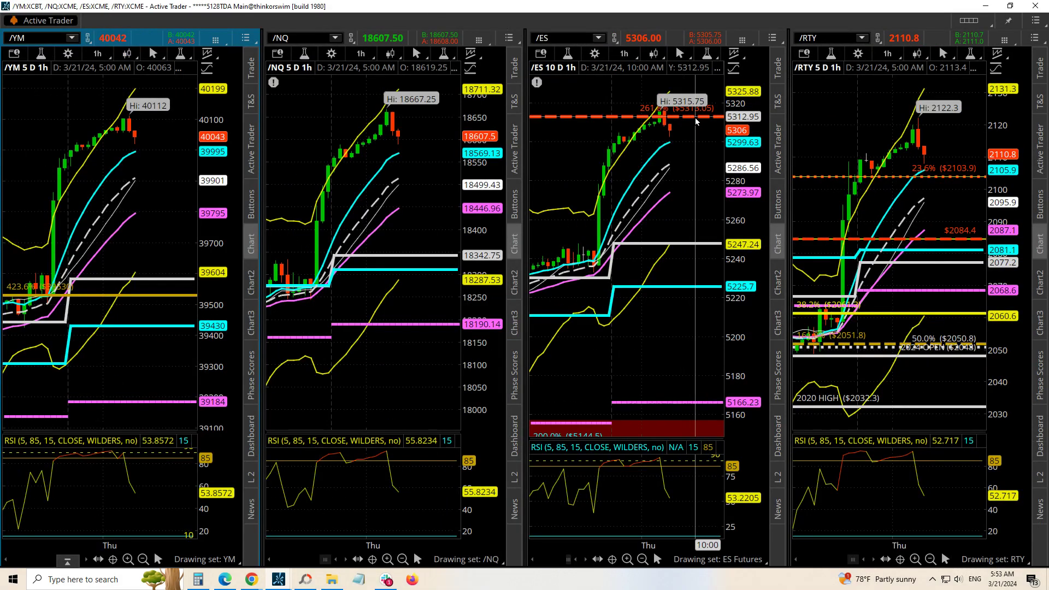
pyautogui.moveTo(697, 121)
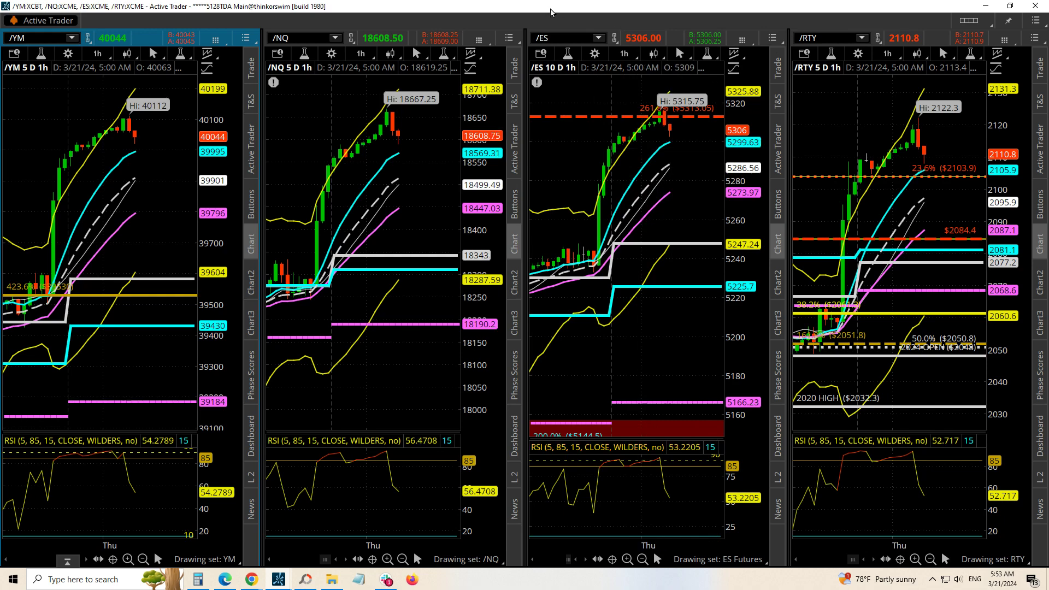
pyautogui.hotkey('alt', 'Tab')
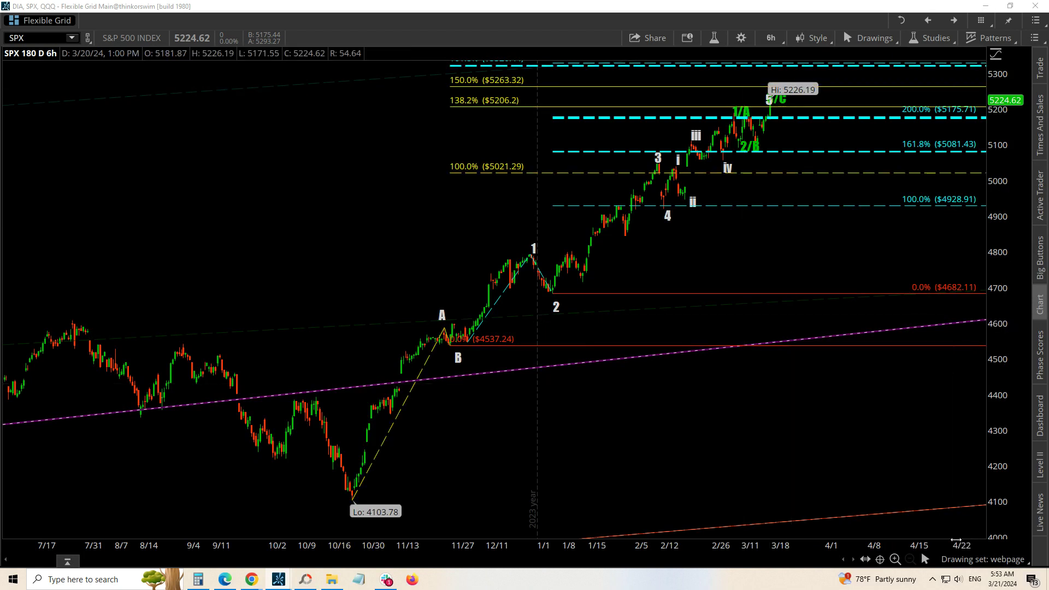
# Set the SPX chart to 1 day with 1-minute bars and load the MA 5-50 study set
pyautogui.click(771, 38)
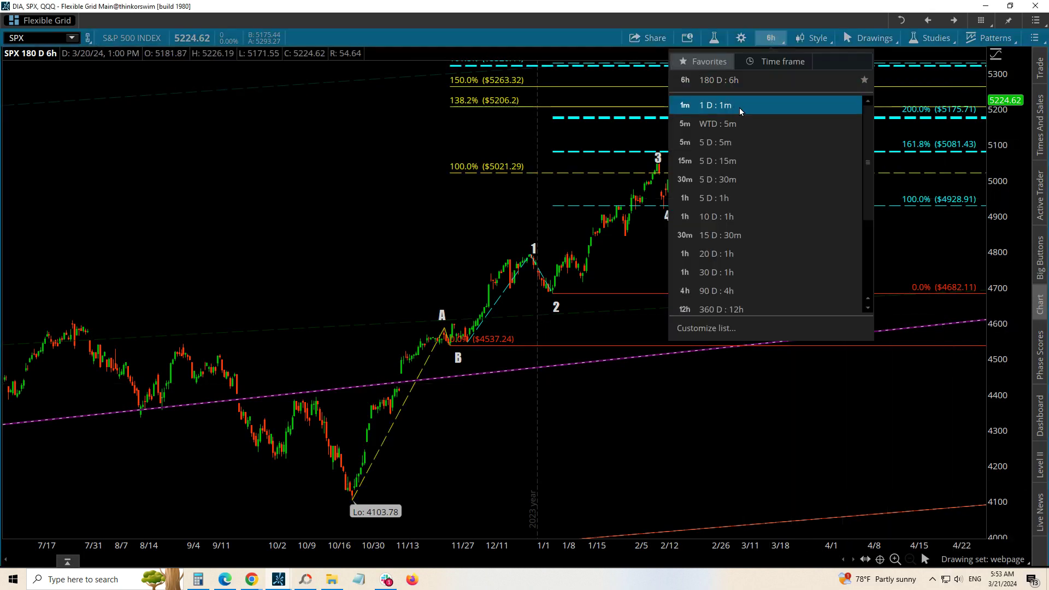
pyautogui.click(739, 107)
pyautogui.click(933, 38)
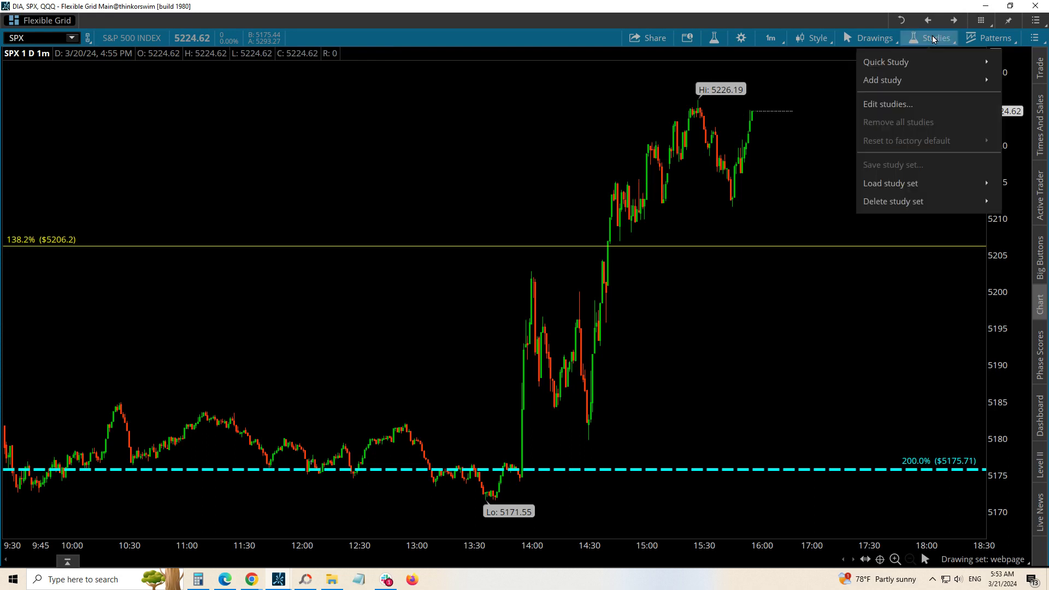
pyautogui.moveTo(910, 184)
pyautogui.moveTo(835, 184)
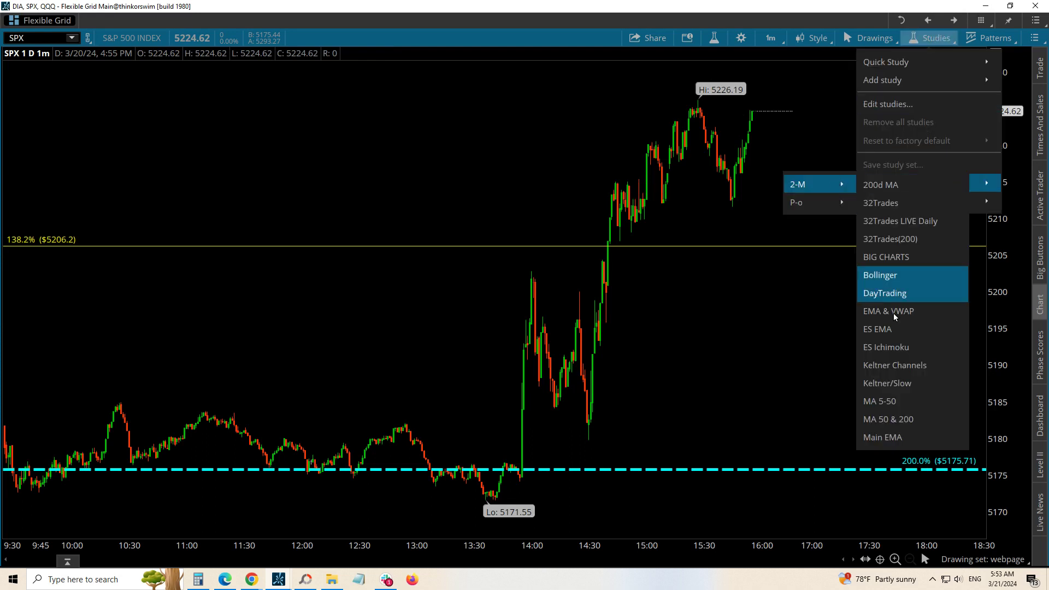
pyautogui.click(881, 401)
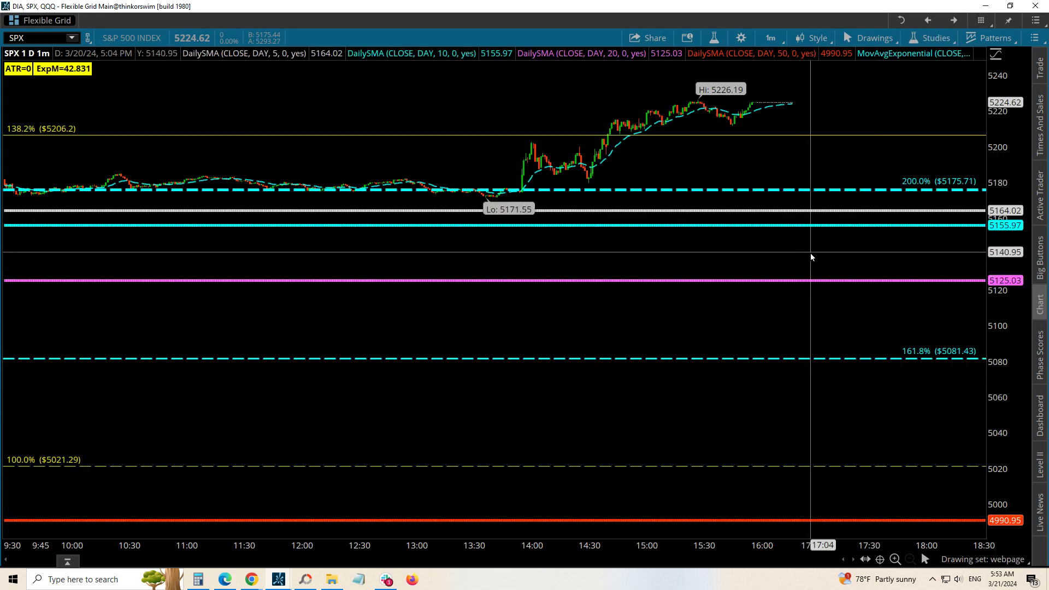
# Remove the 50-day and 20-day DailySMA studies from the SPX chart
pyautogui.click(933, 39)
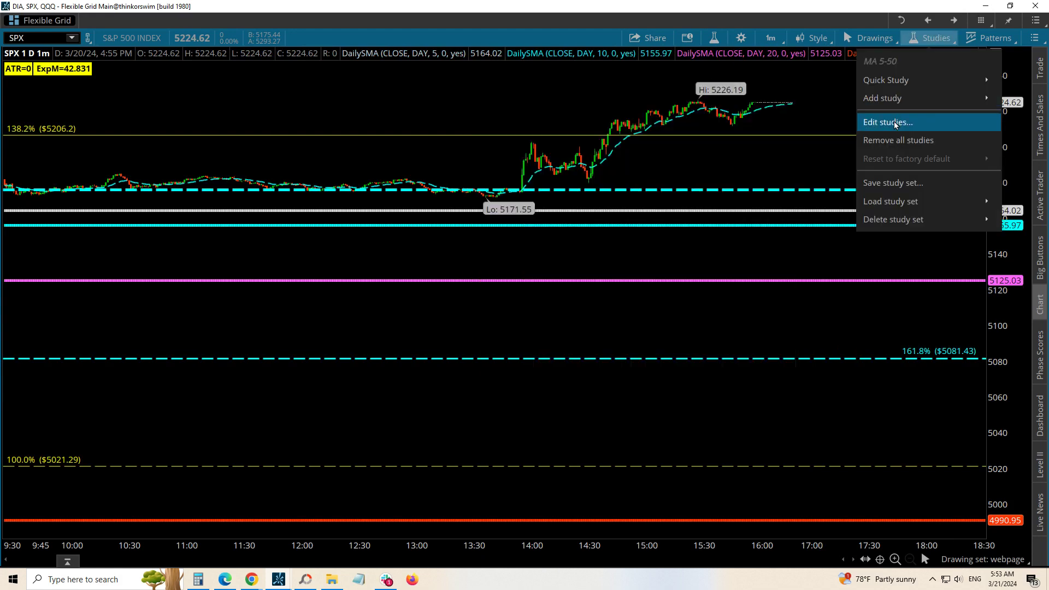
pyautogui.click(896, 121)
pyautogui.click(814, 255)
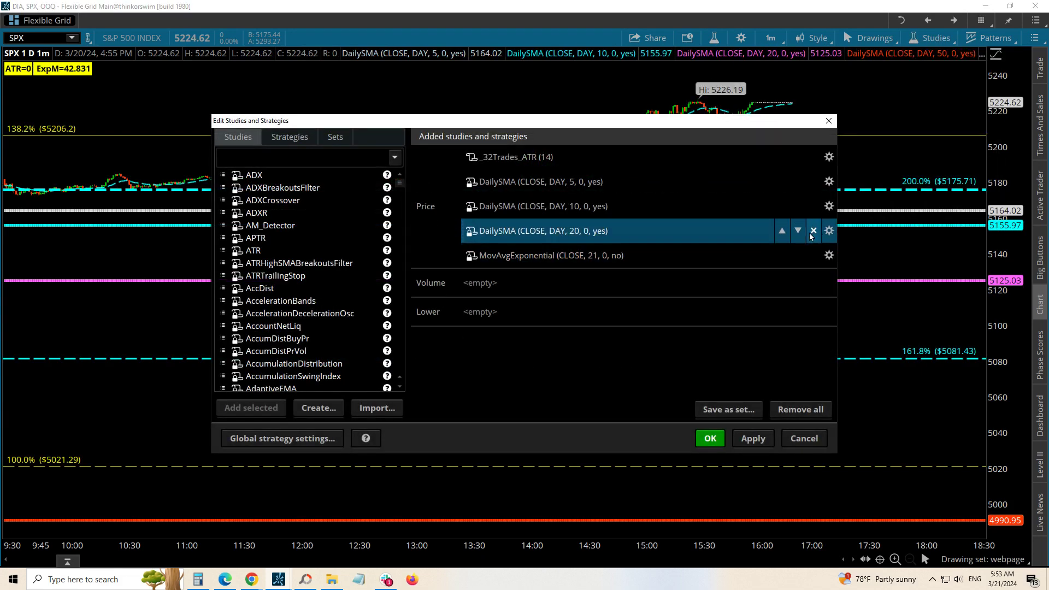
pyautogui.click(814, 232)
pyautogui.click(748, 439)
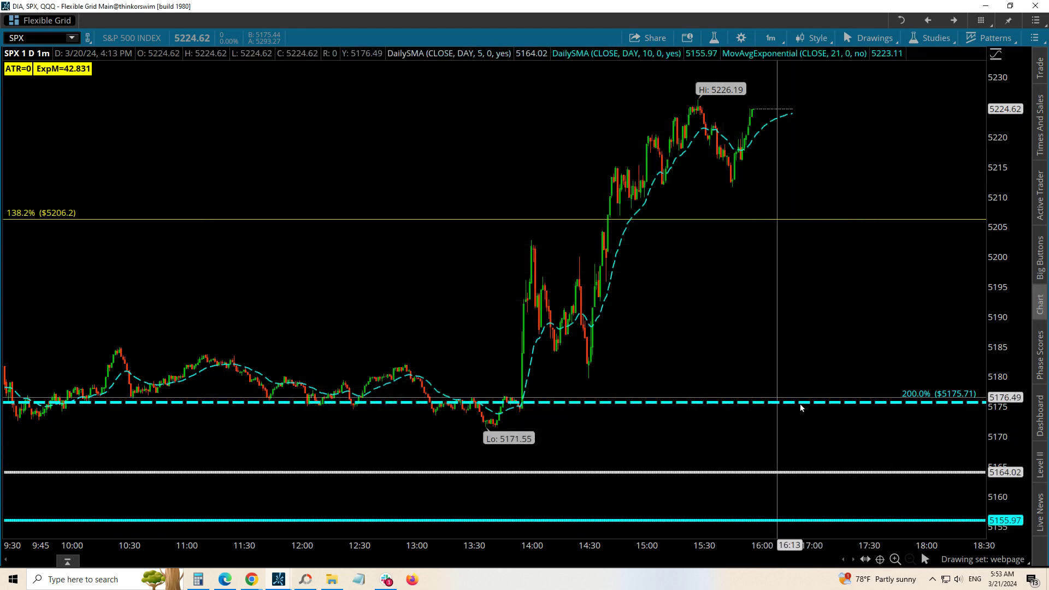
pyautogui.moveTo(798, 411)
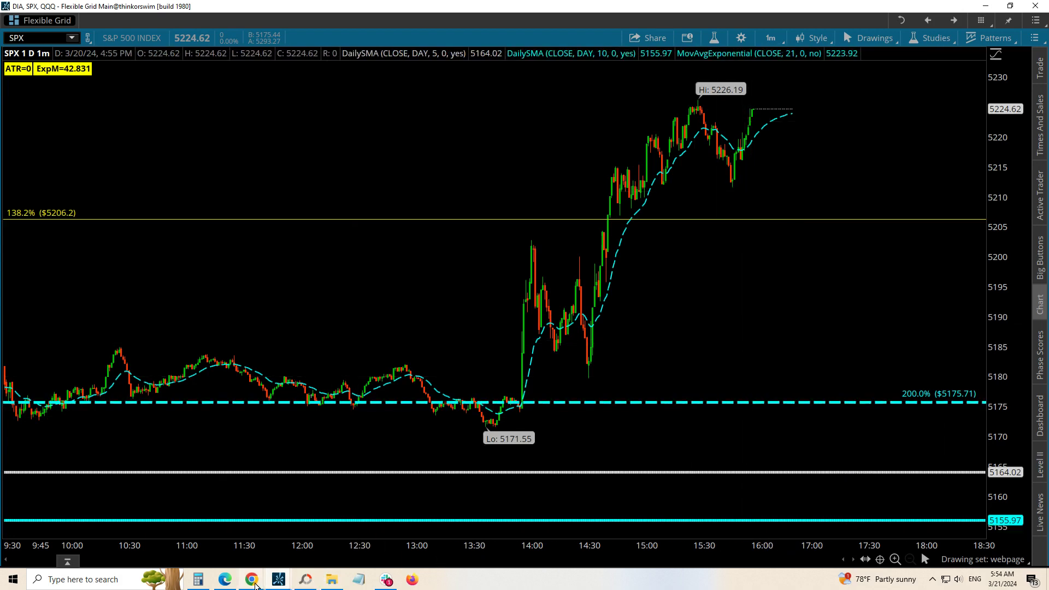
# Switch to the SPX spreadsheet in Chrome, review the colour-coded price levels from Mar-20 back to early November, and return to the latest rows
pyautogui.moveTo(255, 586)
pyautogui.click(391, 548)
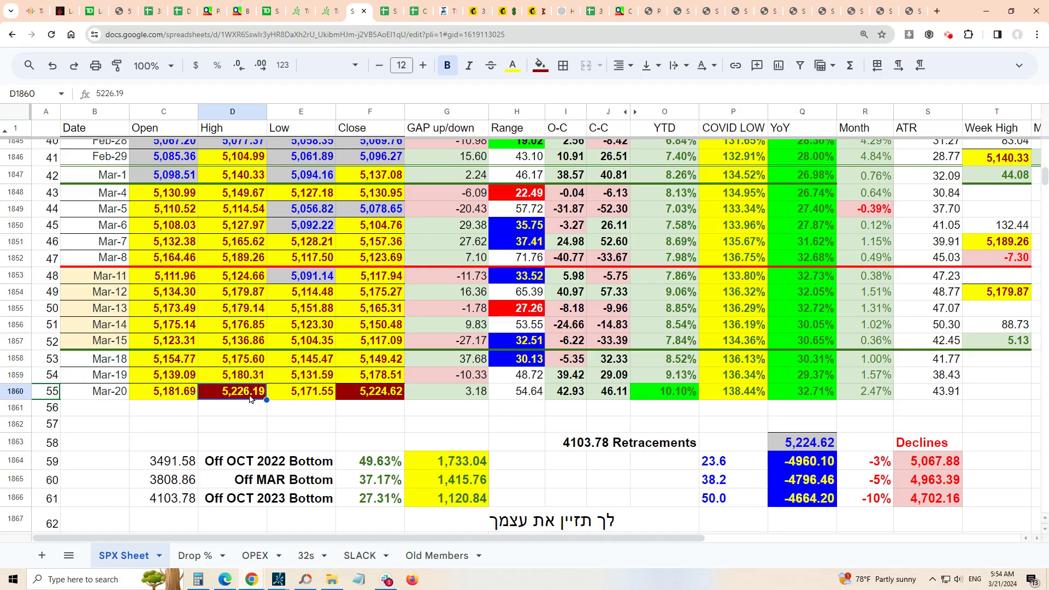
pyautogui.scroll(4, 241, 399)
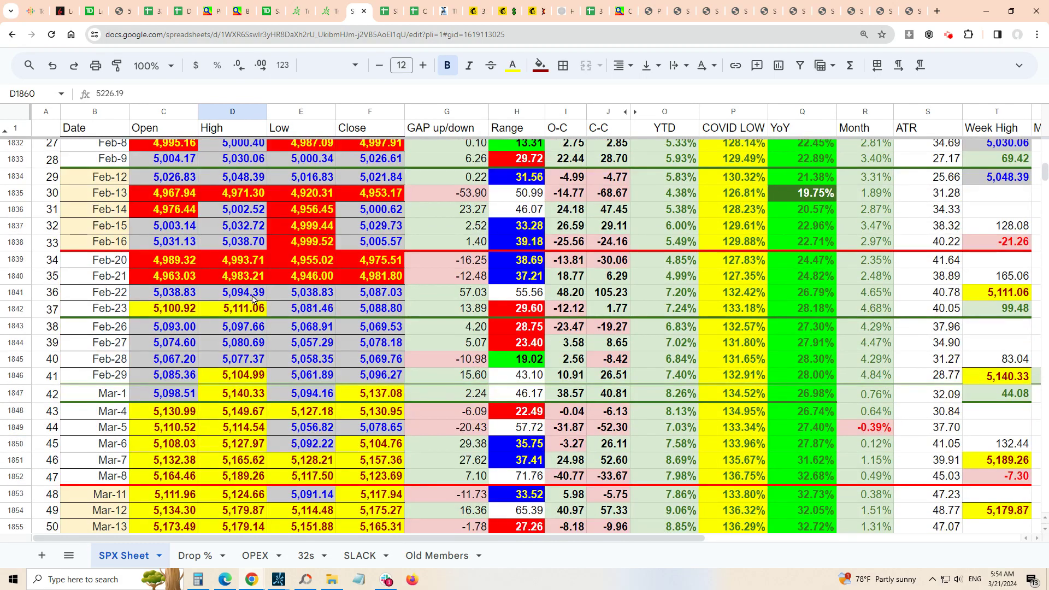
pyautogui.scroll(9, 243, 313)
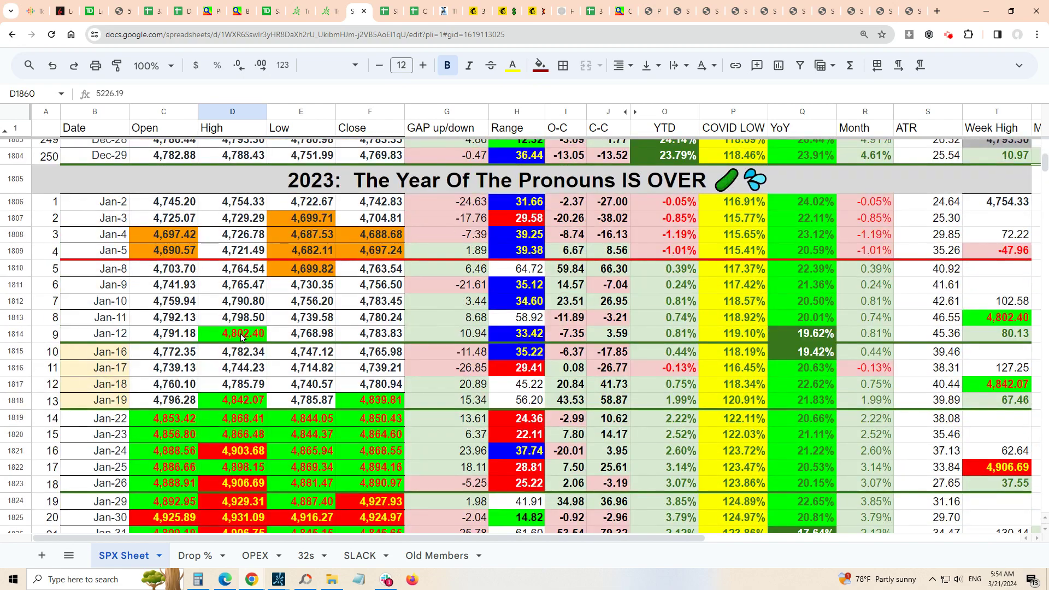
pyautogui.scroll(5, 256, 337)
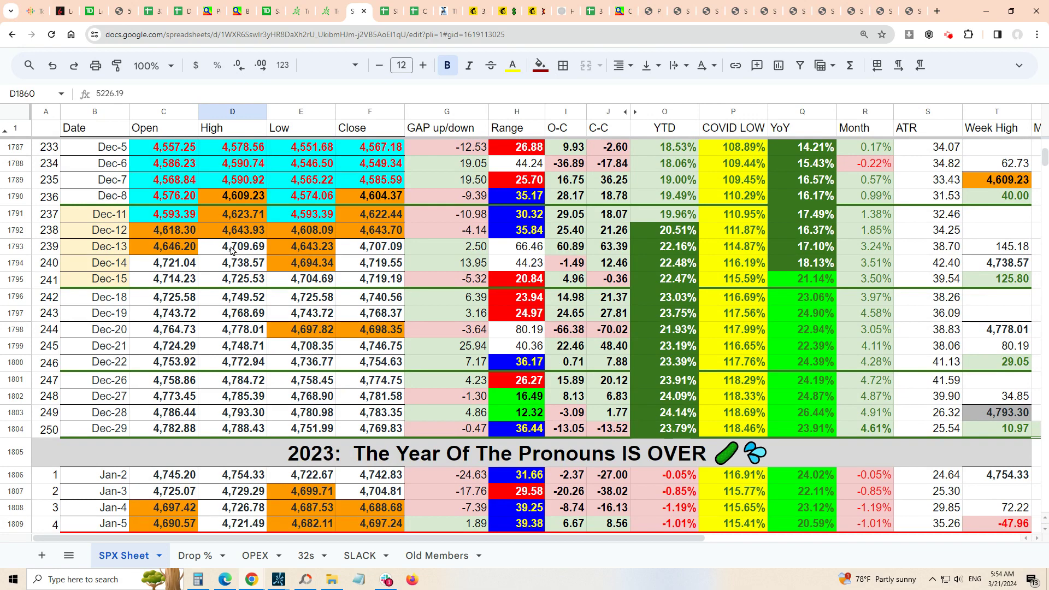
pyautogui.scroll(1, 241, 253)
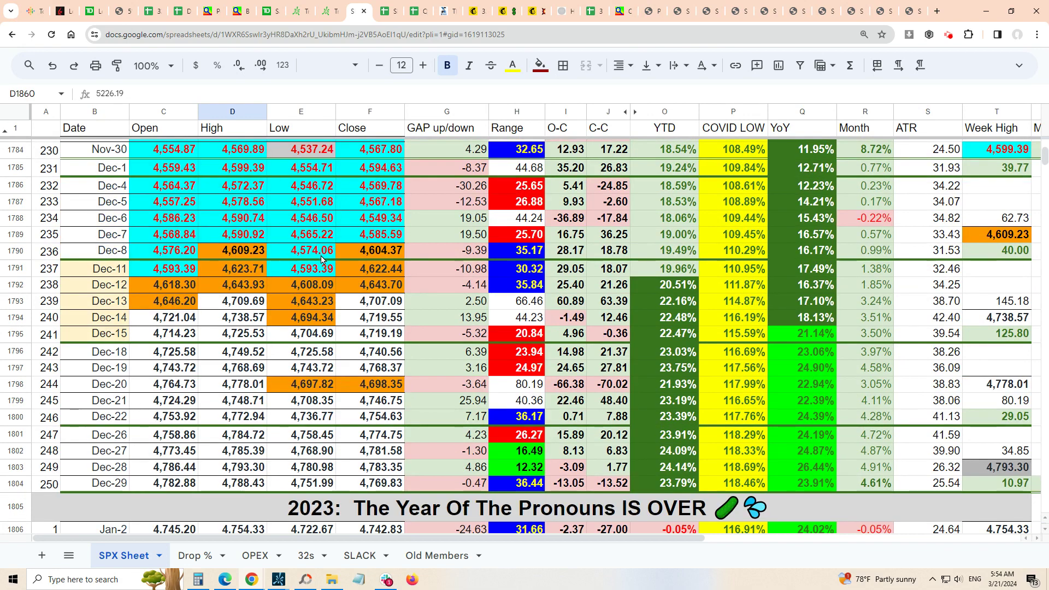
pyautogui.scroll(1, 289, 263)
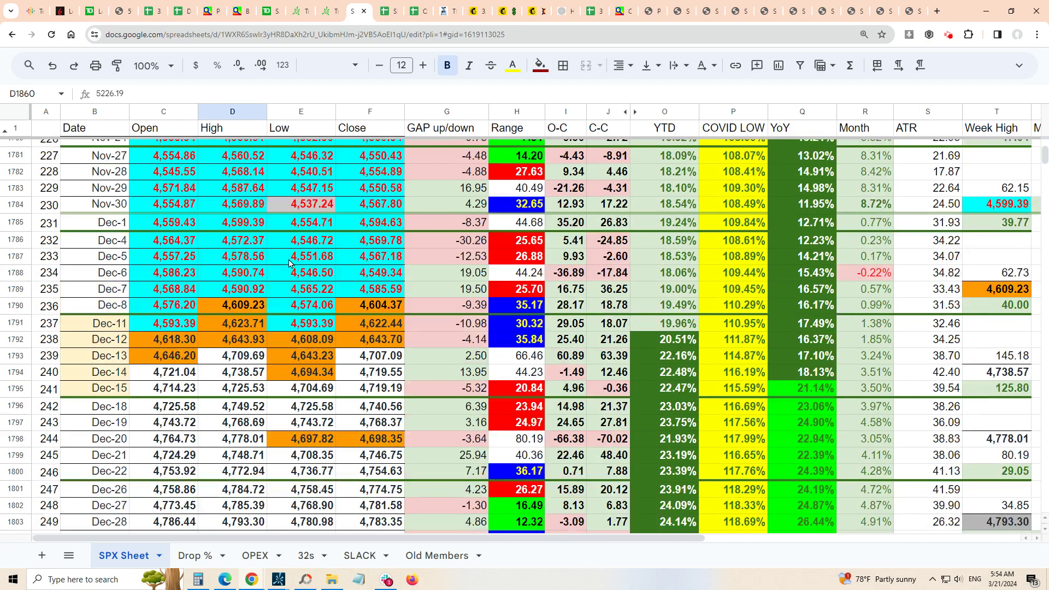
pyautogui.scroll(5, 288, 263)
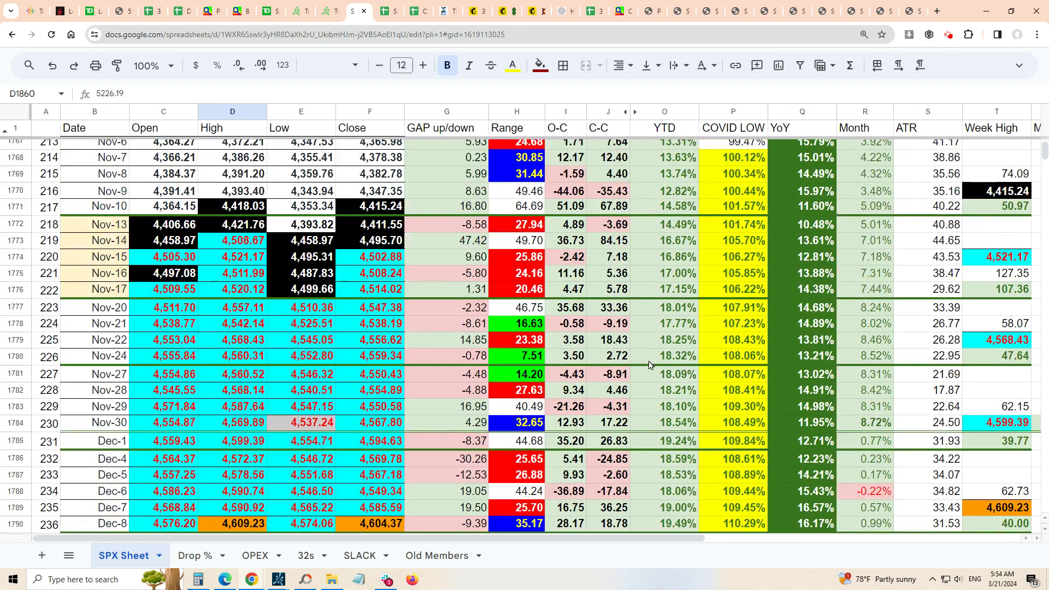
pyautogui.scroll(-20, 569, 385)
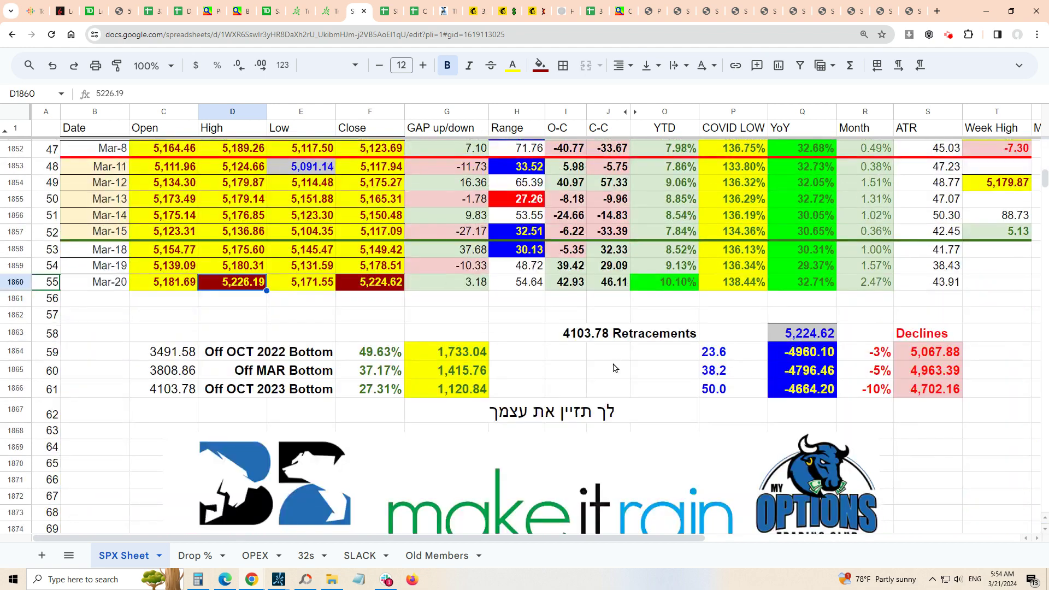
pyautogui.scroll(5, 614, 363)
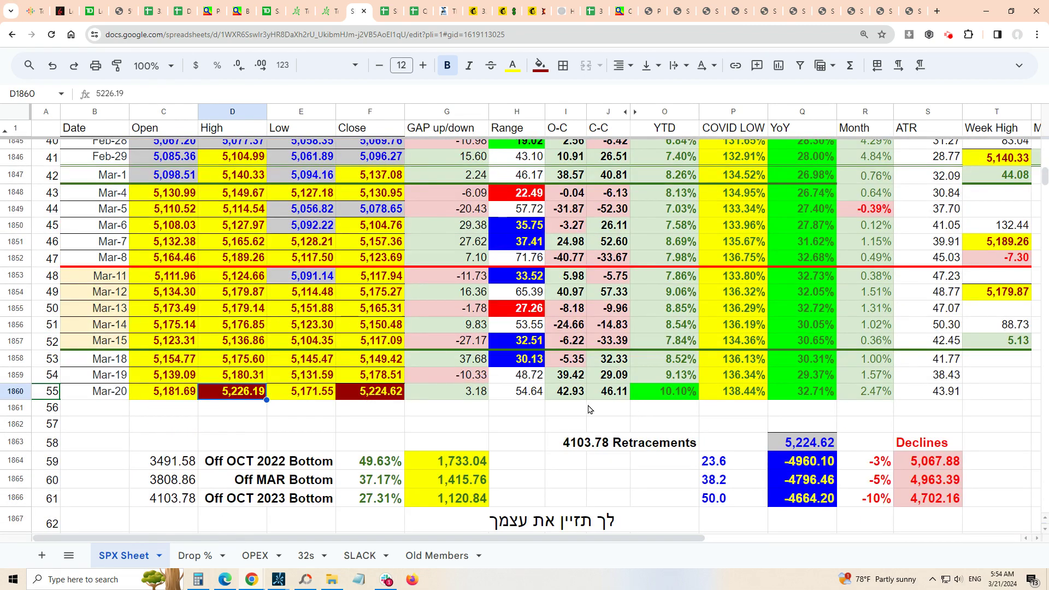
# Check the summed C-C changes for Mar-18 to Mar-20, Feb-21 to Feb-23 and Feb-6 to Feb-9
pyautogui.click(606, 417)
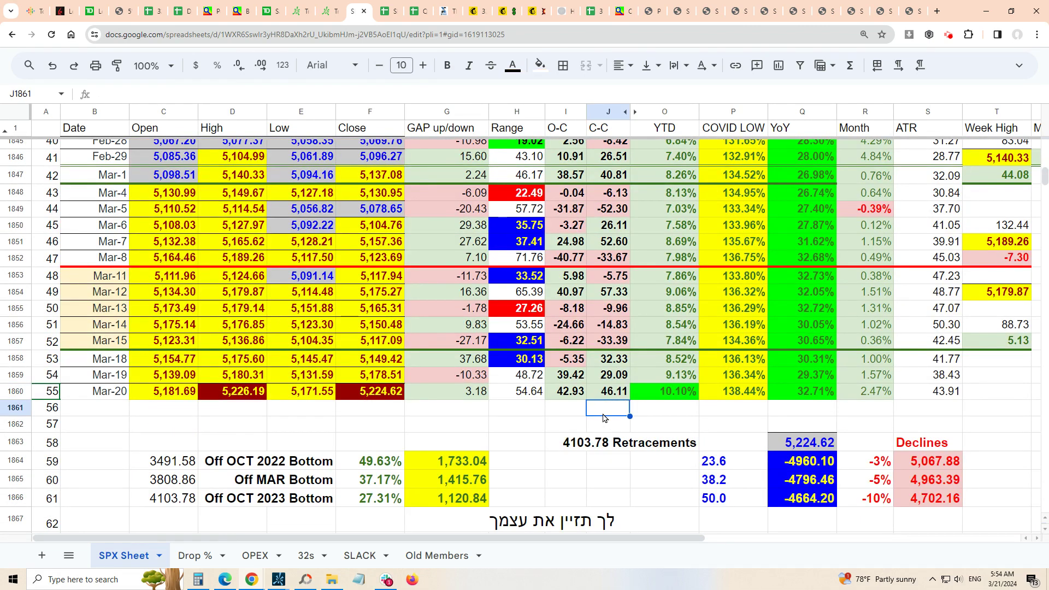
pyautogui.moveTo(616, 398); pyautogui.dragTo(613, 366)
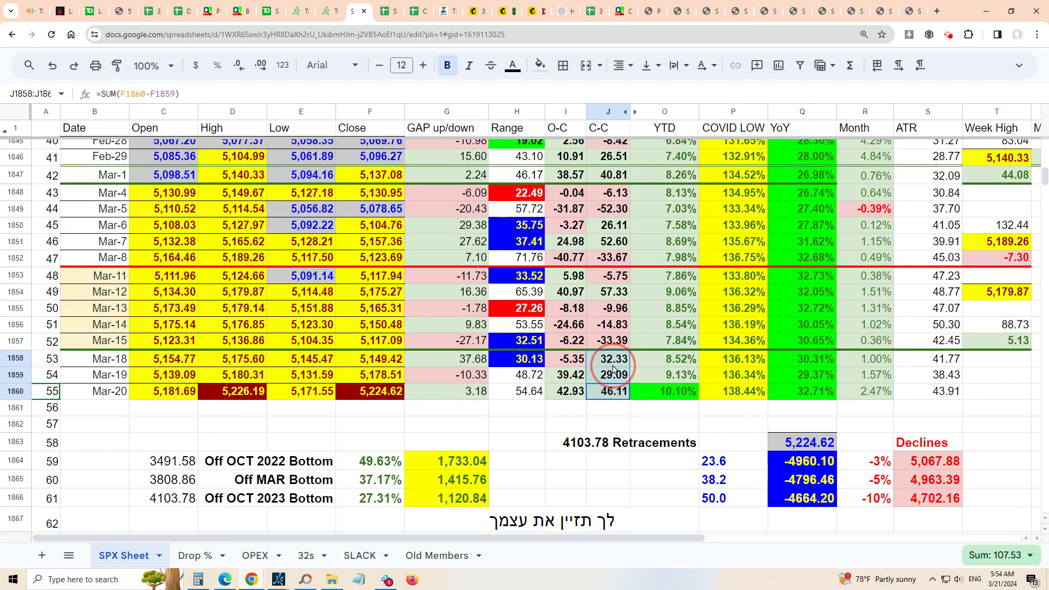
pyautogui.scroll(4, 548, 398)
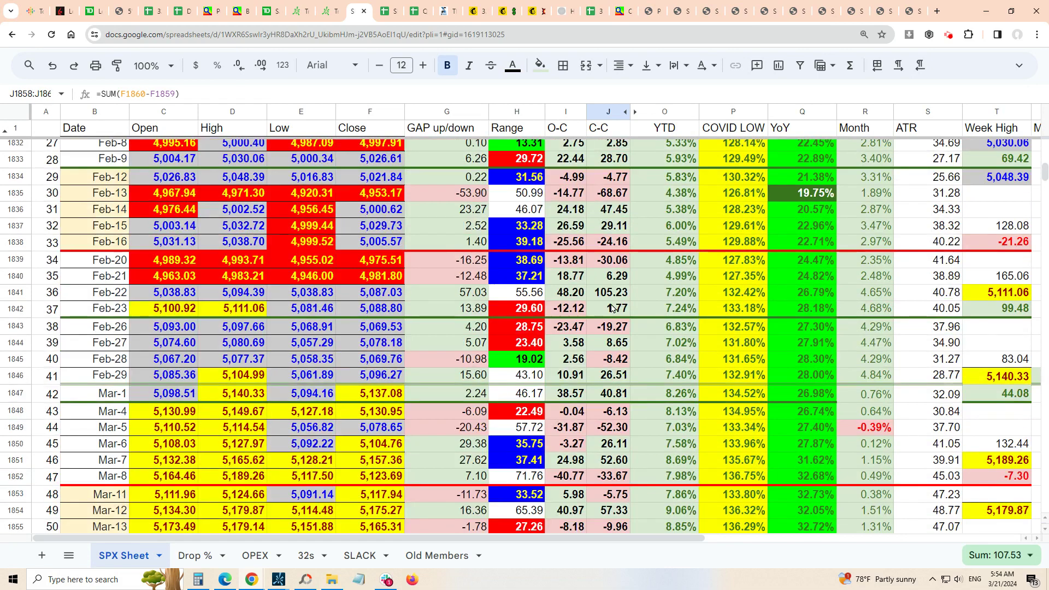
pyautogui.moveTo(612, 310); pyautogui.dragTo(612, 283)
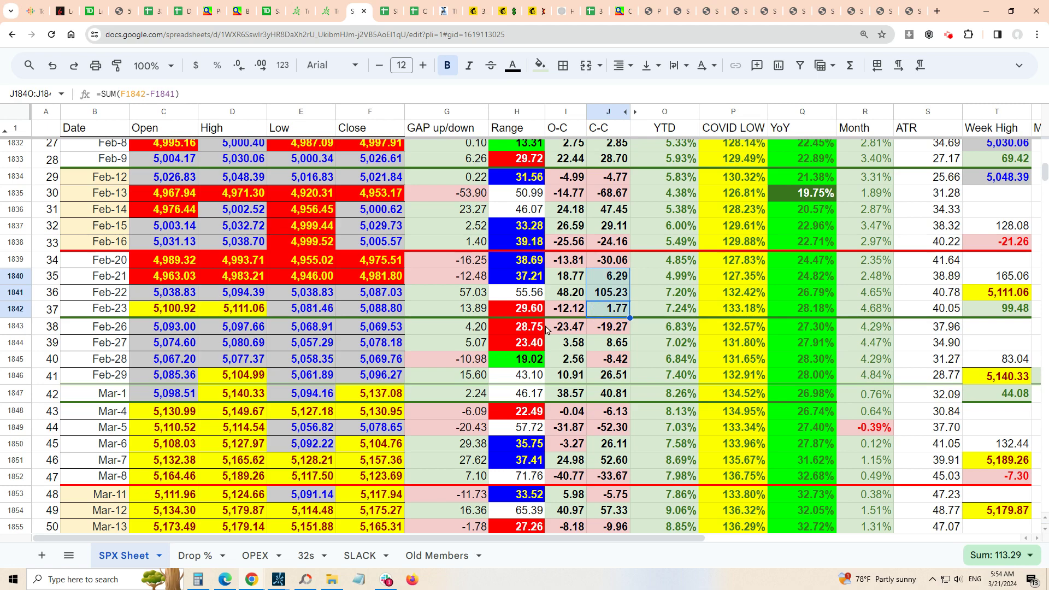
pyautogui.scroll(3, 596, 309)
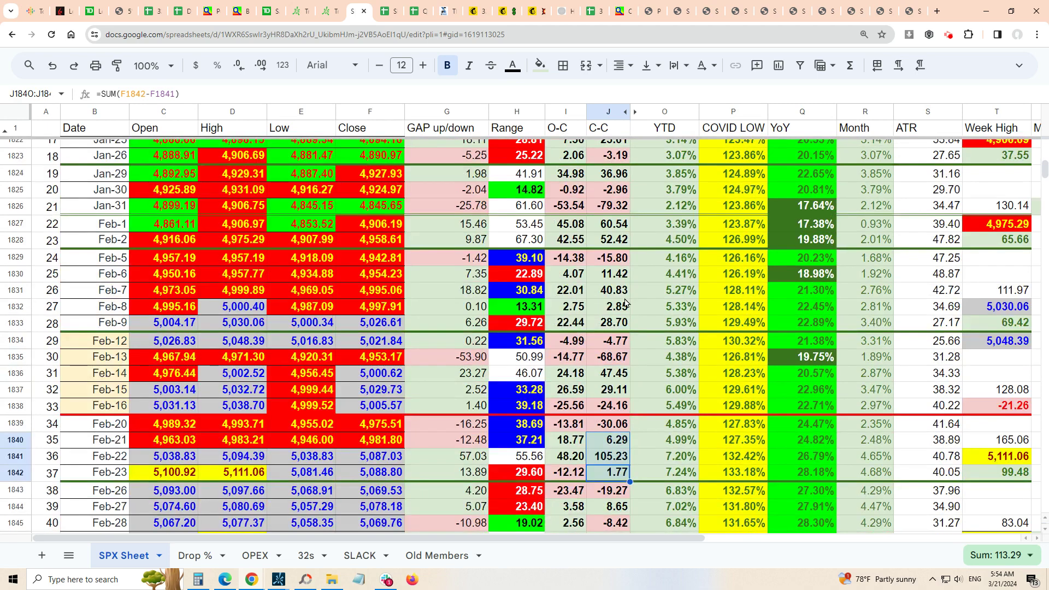
pyautogui.moveTo(622, 326); pyautogui.dragTo(615, 280)
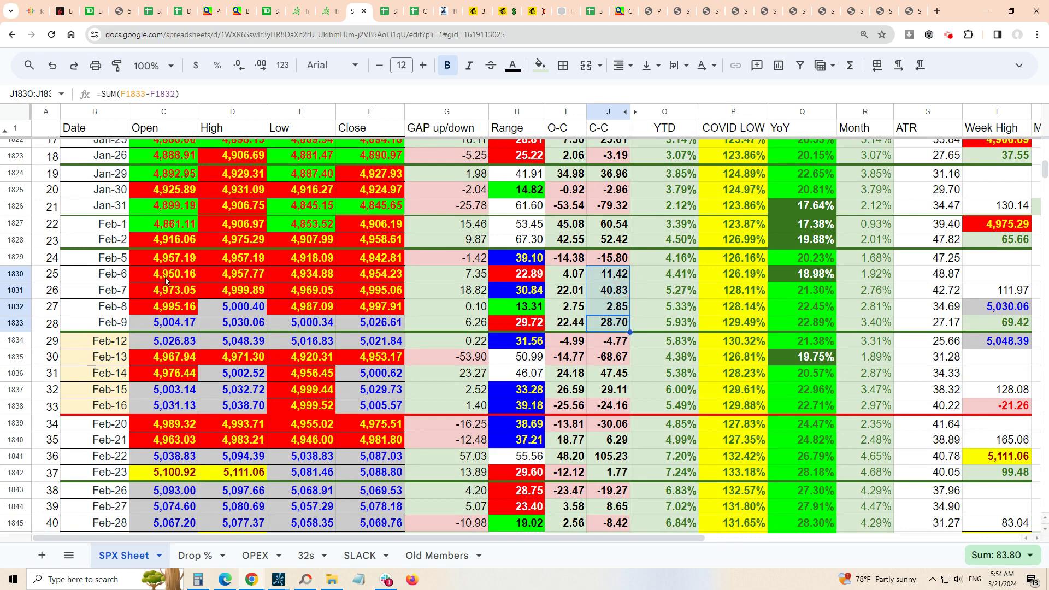
# Check the summed C-C changes for Jan-18 to Jan-25, look over the early January rows, and return to the latest rows
pyautogui.scroll(2, 596, 316)
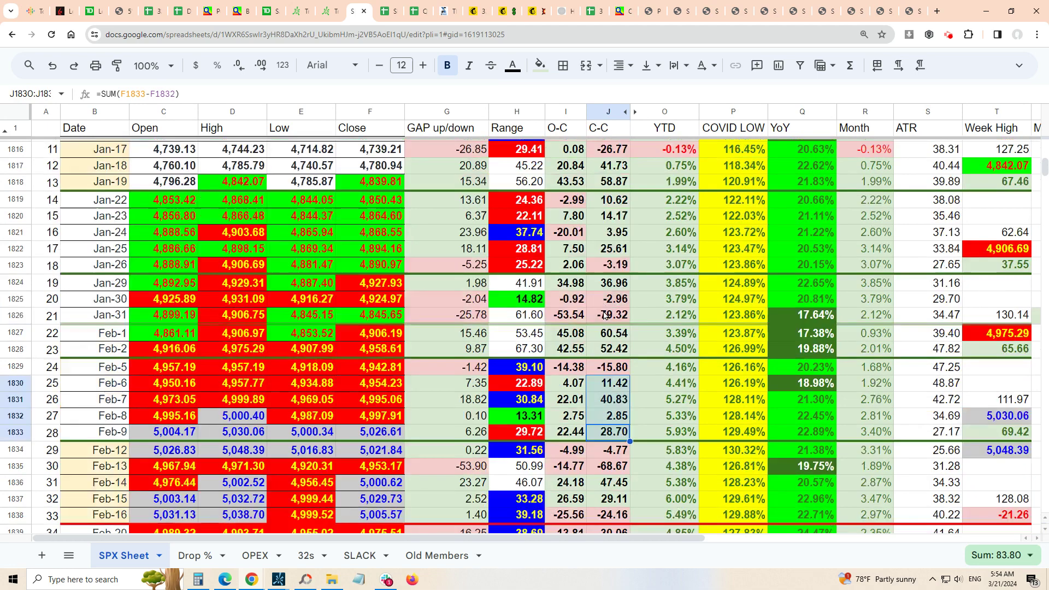
pyautogui.scroll(1, 608, 314)
pyautogui.moveTo(611, 220); pyautogui.dragTo(611, 305)
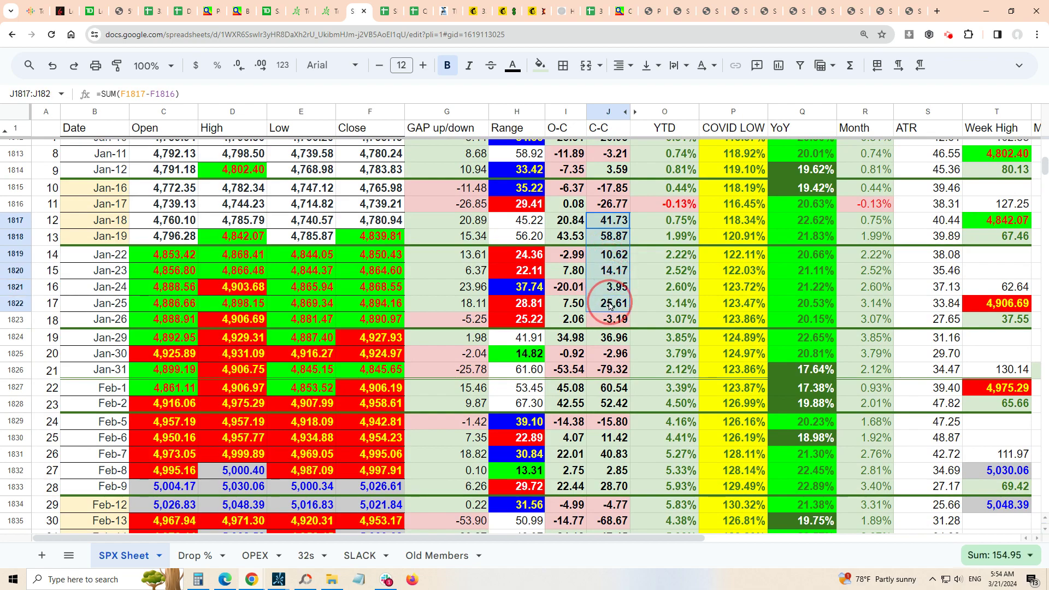
pyautogui.scroll(3, 608, 250)
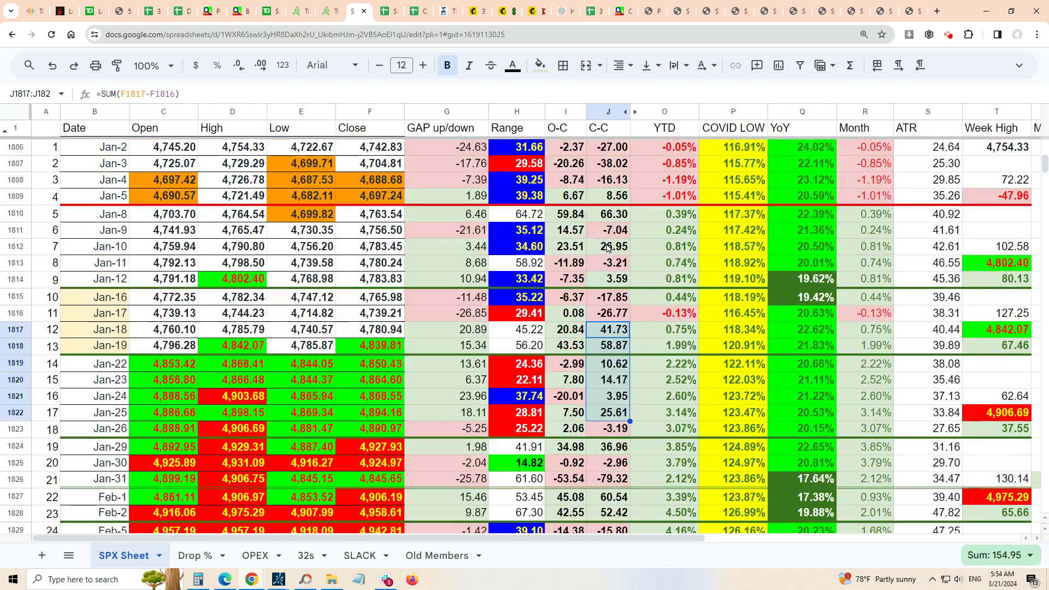
pyautogui.scroll(-20, 608, 247)
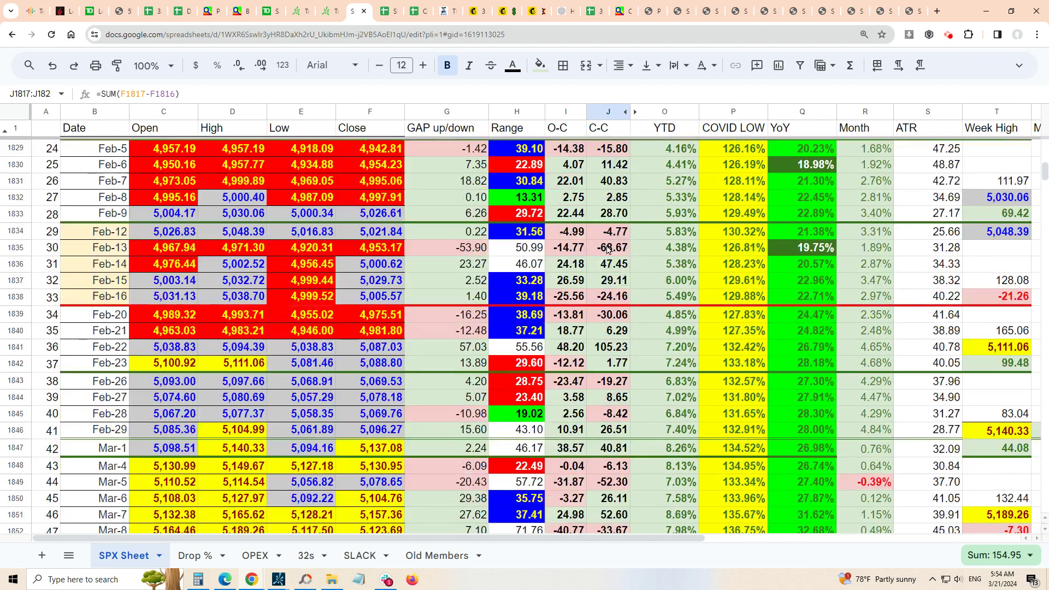
pyautogui.scroll(-5, 612, 279)
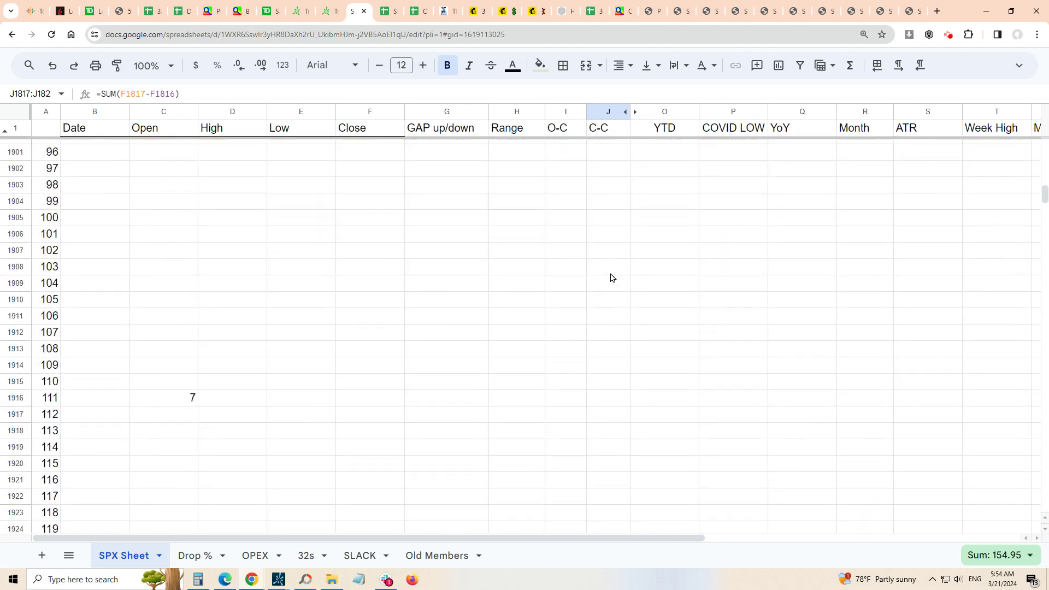
pyautogui.scroll(10, 599, 292)
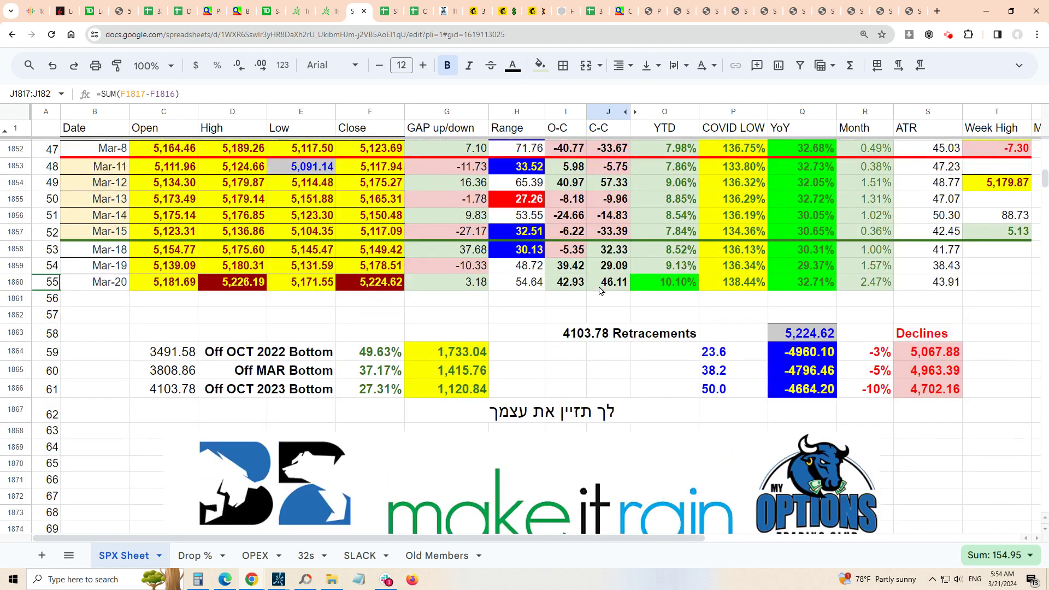
pyautogui.scroll(1, 599, 291)
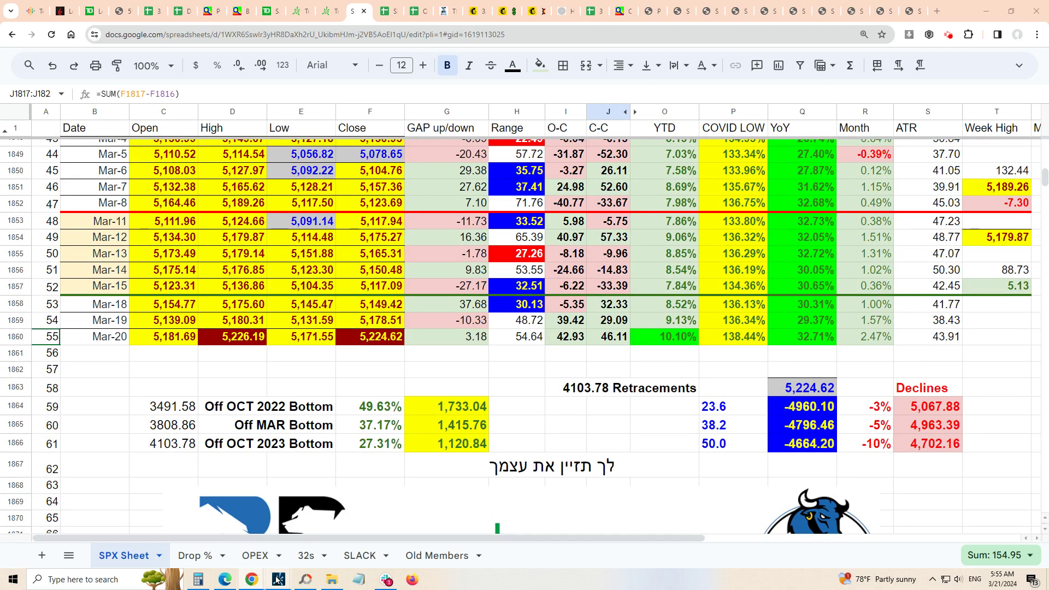
# Switch to thinkorswim and load VIX in place of SPX on the 1-day, 1-minute chart
pyautogui.moveTo(278, 580)
pyautogui.click(617, 536)
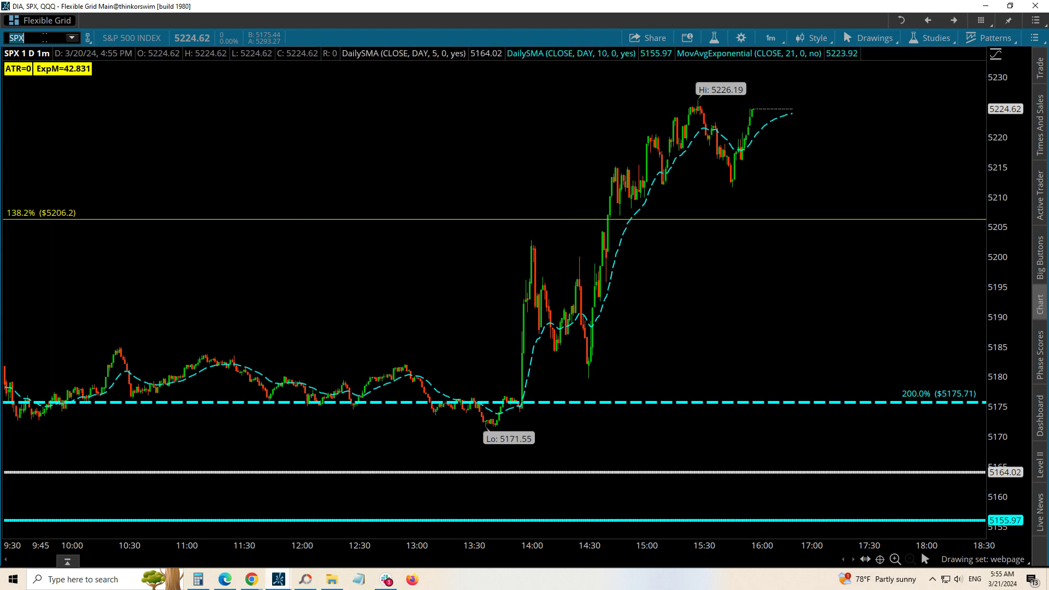
pyautogui.press('Return')
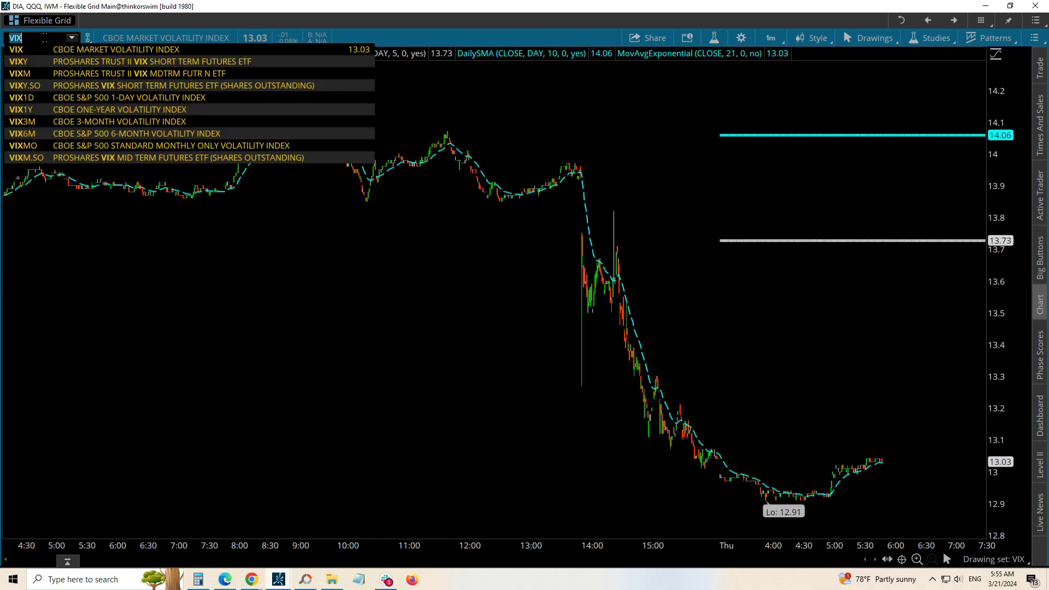
pyautogui.click(415, 407)
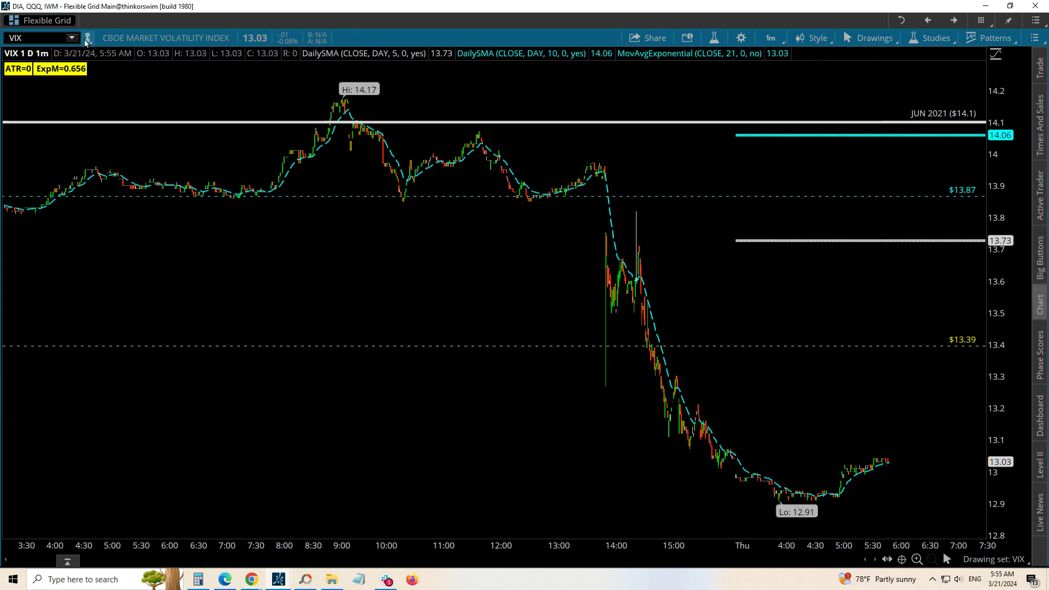
# Load SPY on the chart and set its time frame to 30 days with 1-hour bars
pyautogui.click(48, 36)
pyautogui.write('SPY')
pyautogui.press('Return')
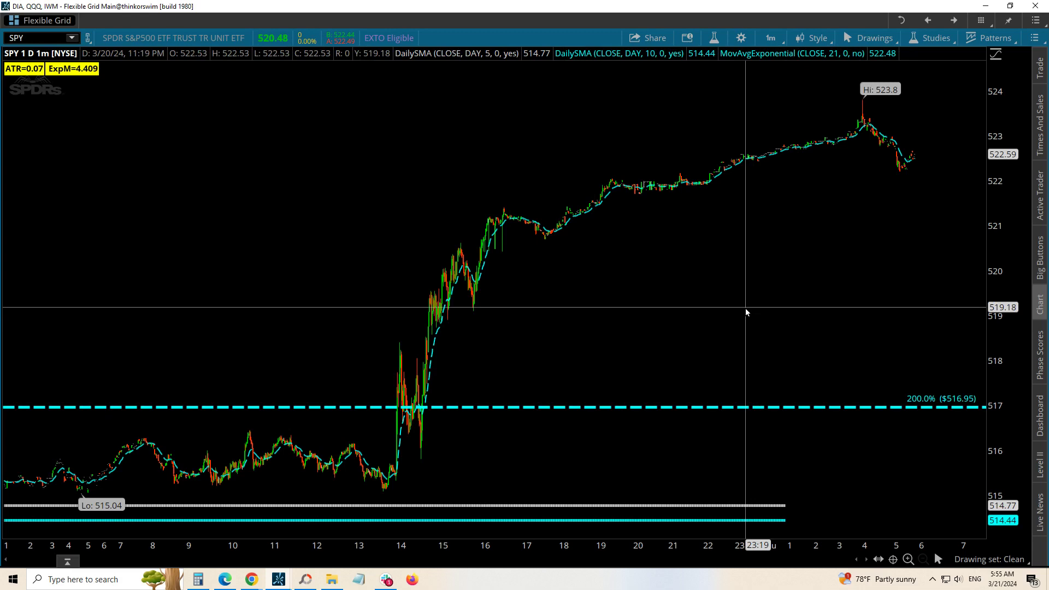
pyautogui.click(771, 38)
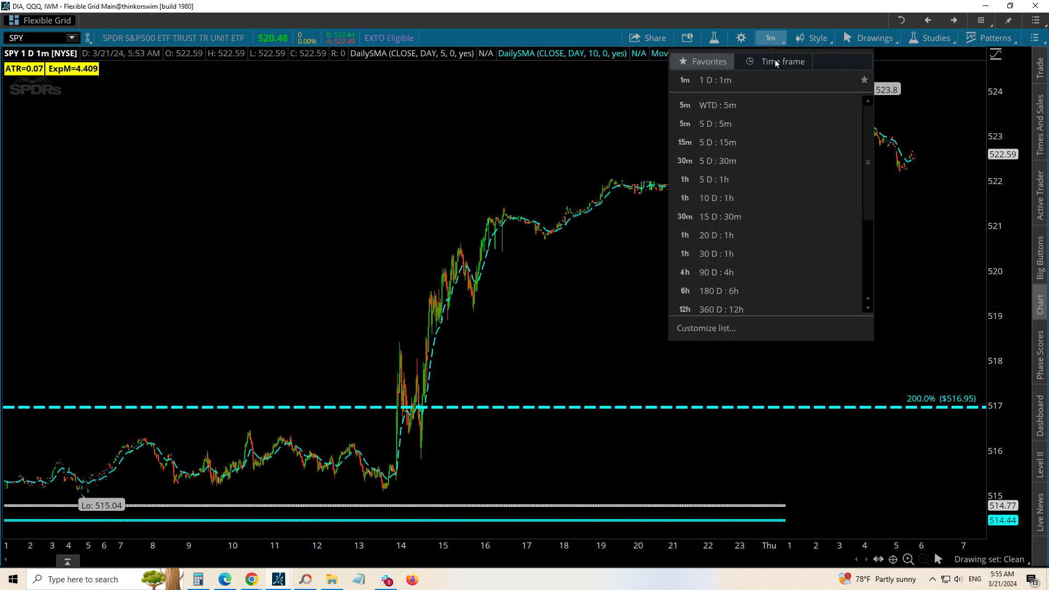
pyautogui.click(746, 257)
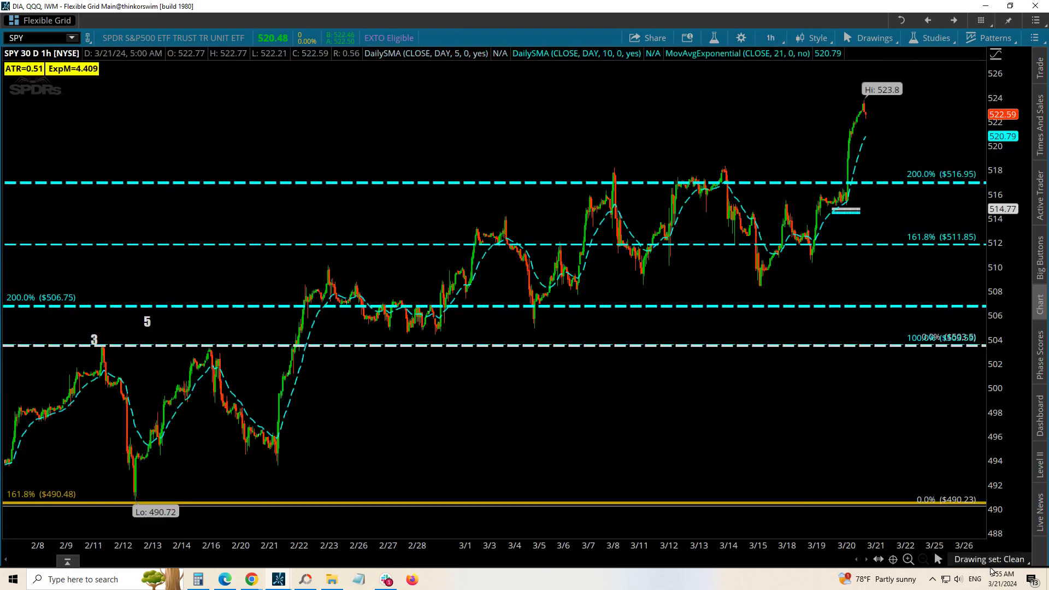